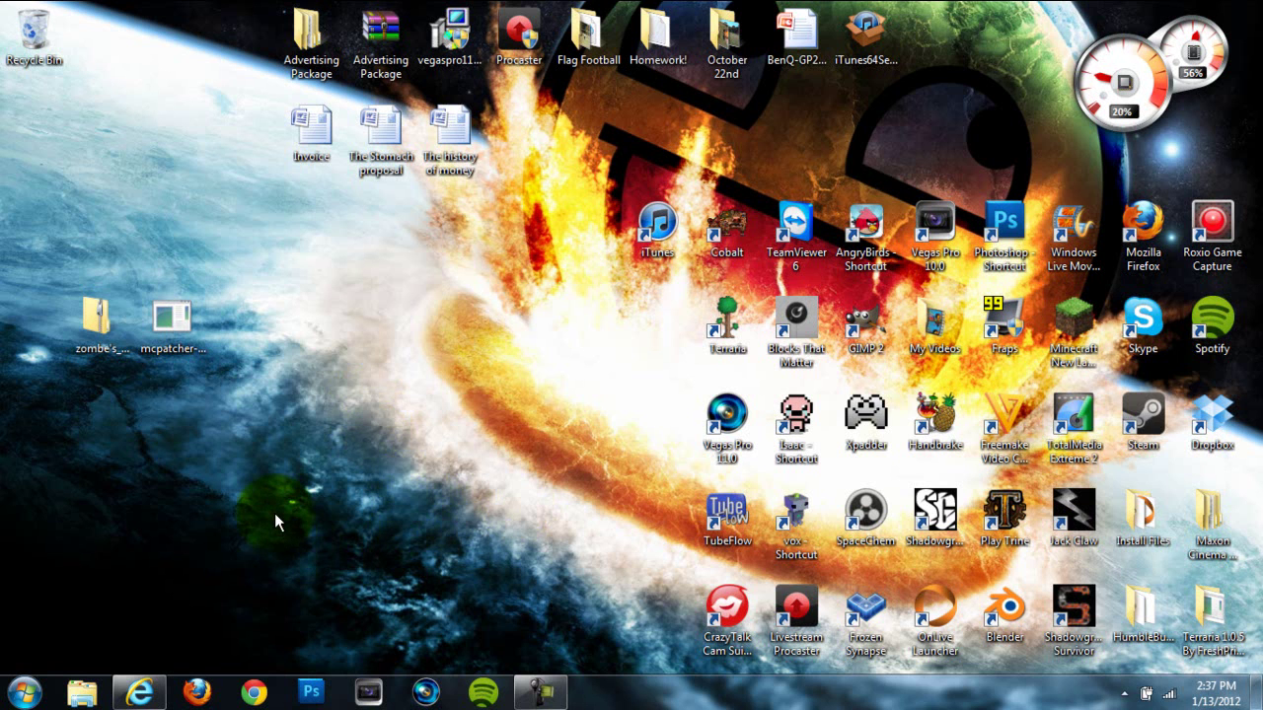
pyautogui.click(106, 310)
pyautogui.click(129, 256)
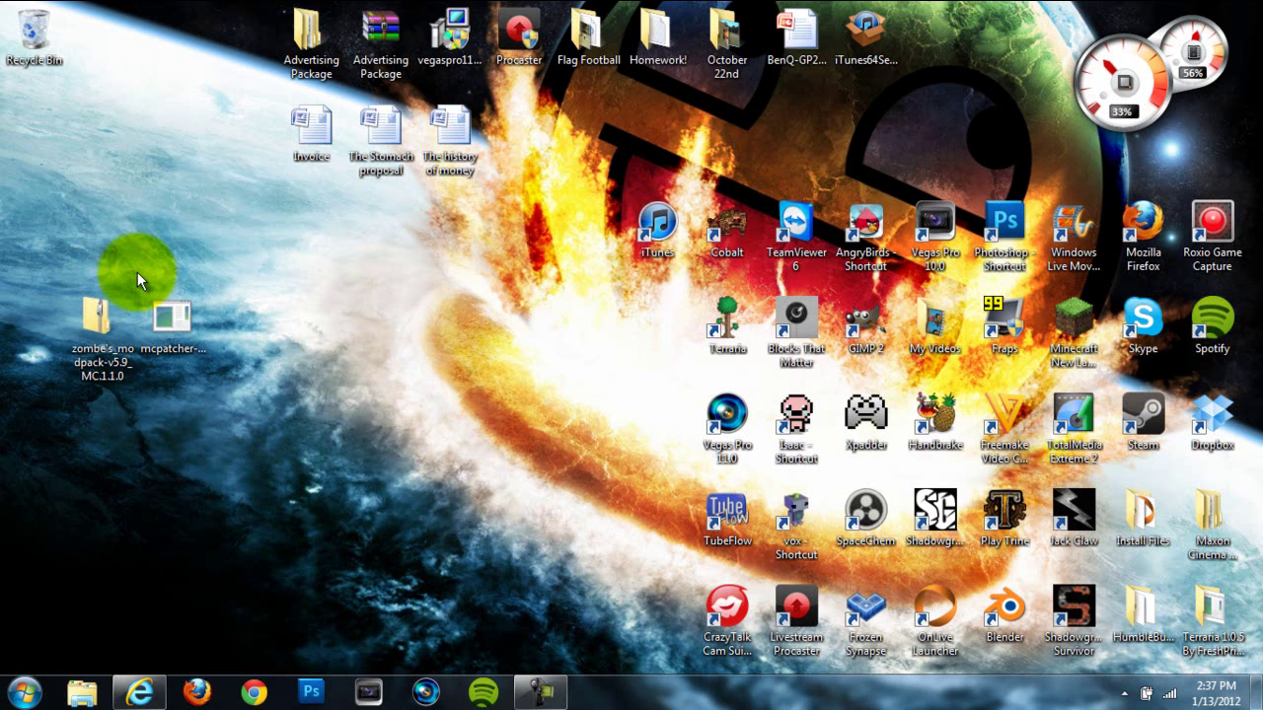
pyautogui.click(174, 318)
pyautogui.click(181, 222)
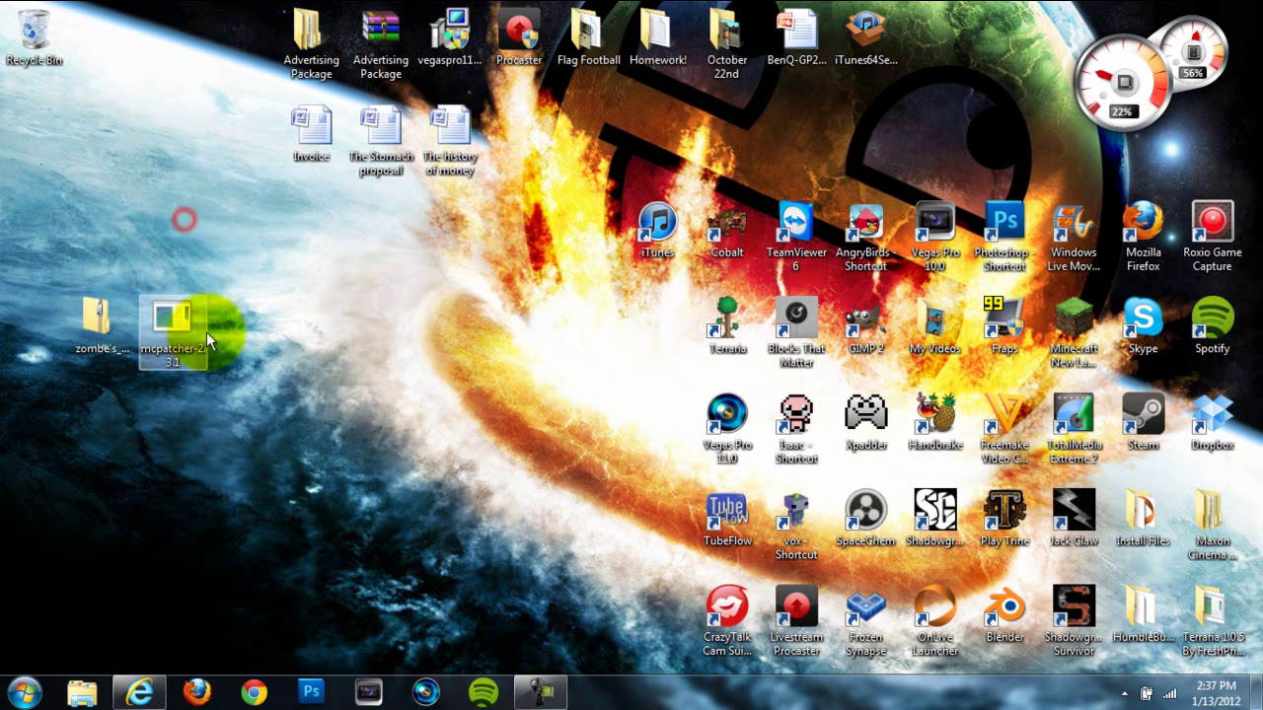
pyautogui.click(204, 247)
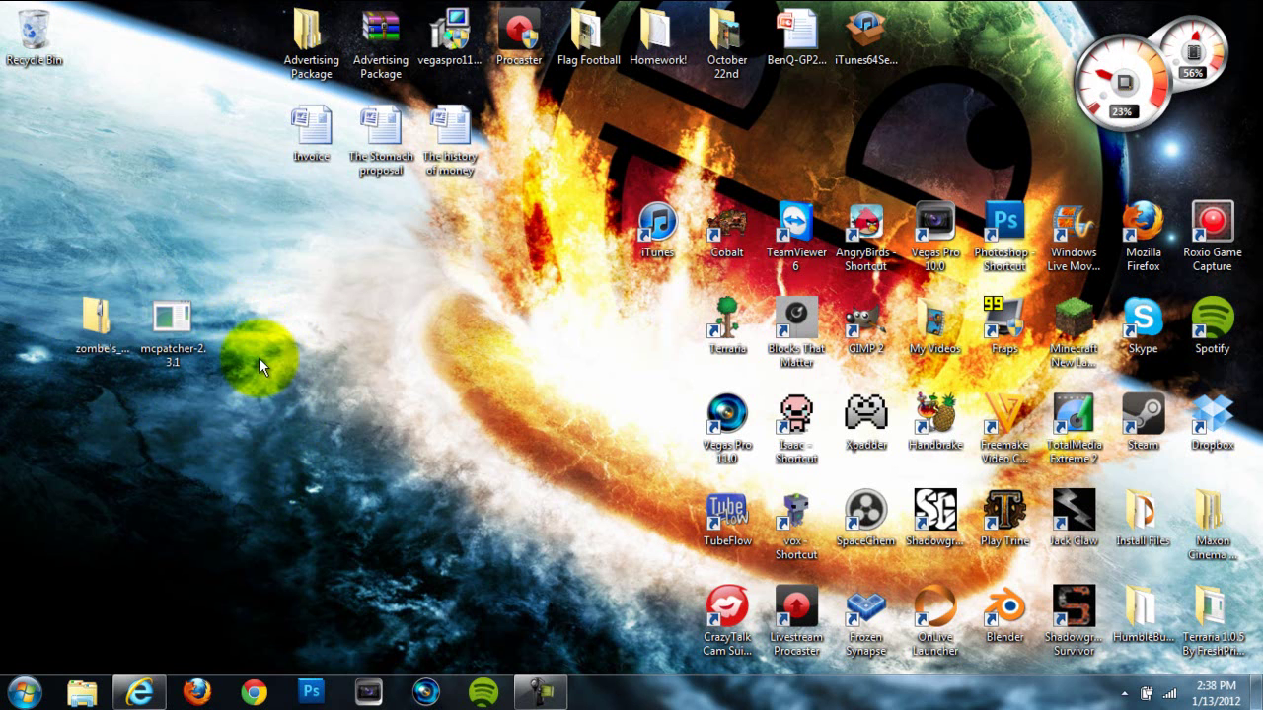
# Run mcpatcher-2.3.1, patch Minecraft with the Better Grass mod also enabled, and close the patcher
pyautogui.doubleClick(197, 322)
pyautogui.click(669, 363)
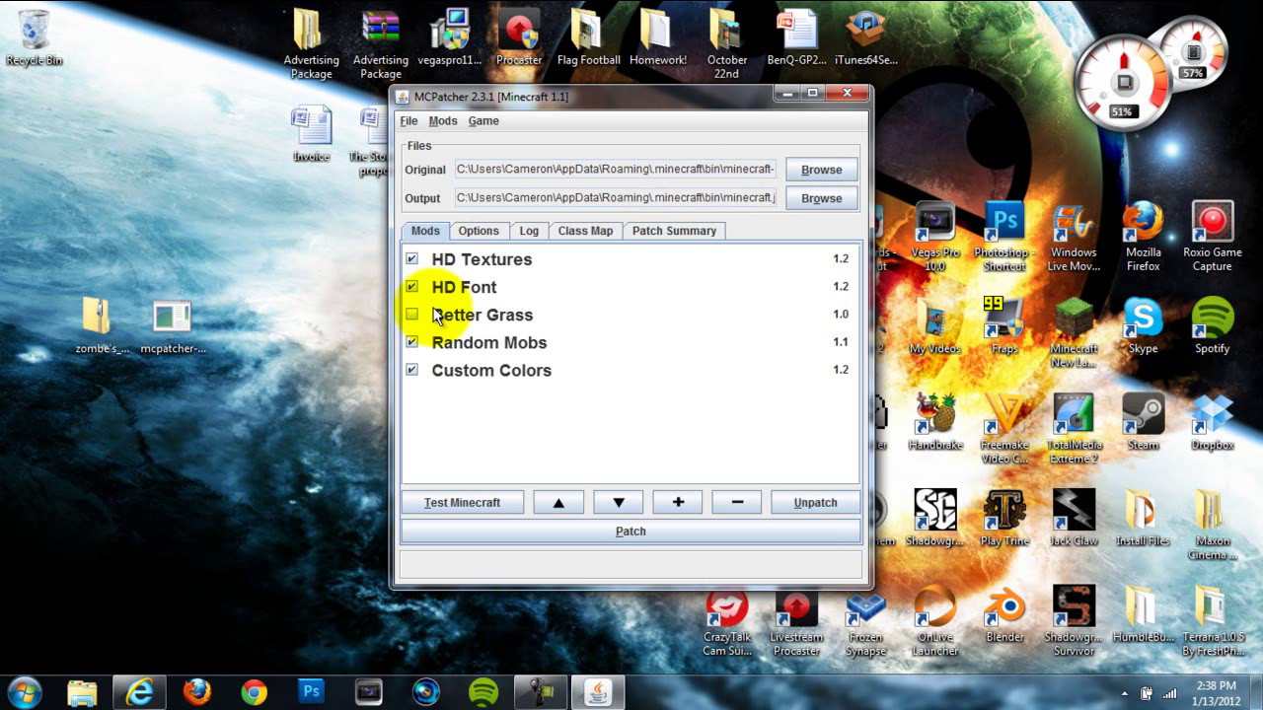
pyautogui.click(412, 315)
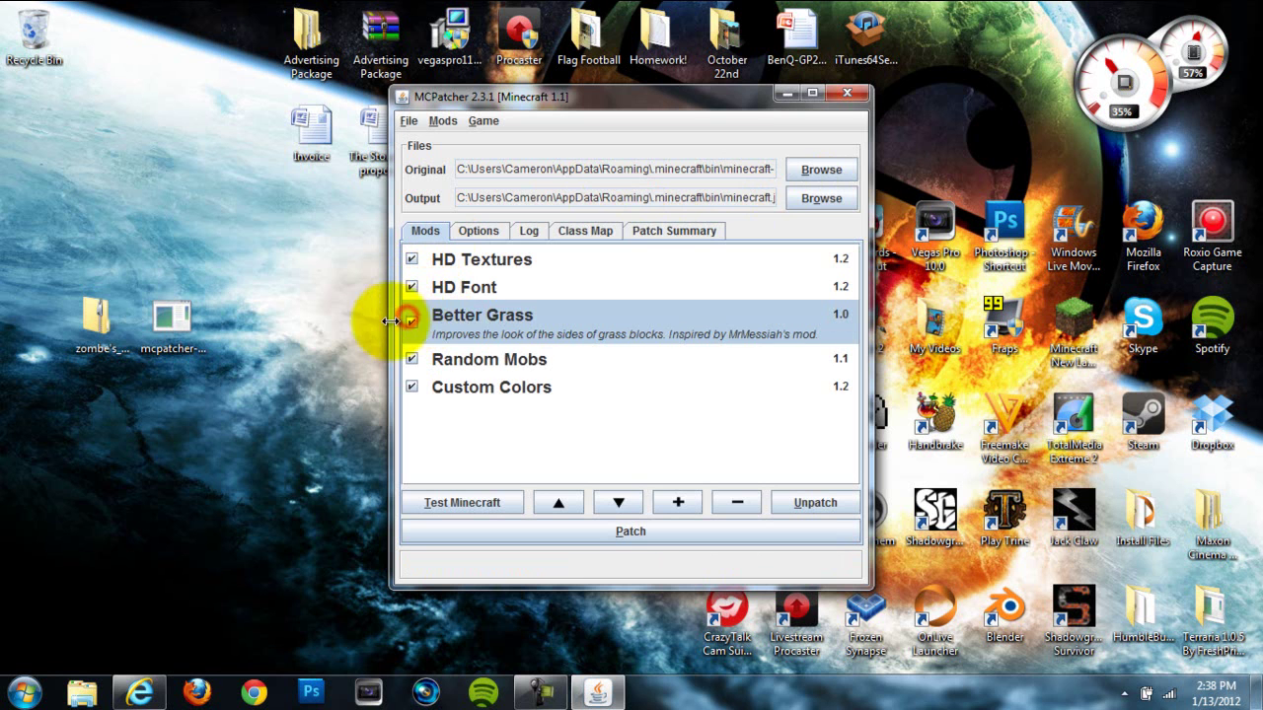
pyautogui.click(663, 532)
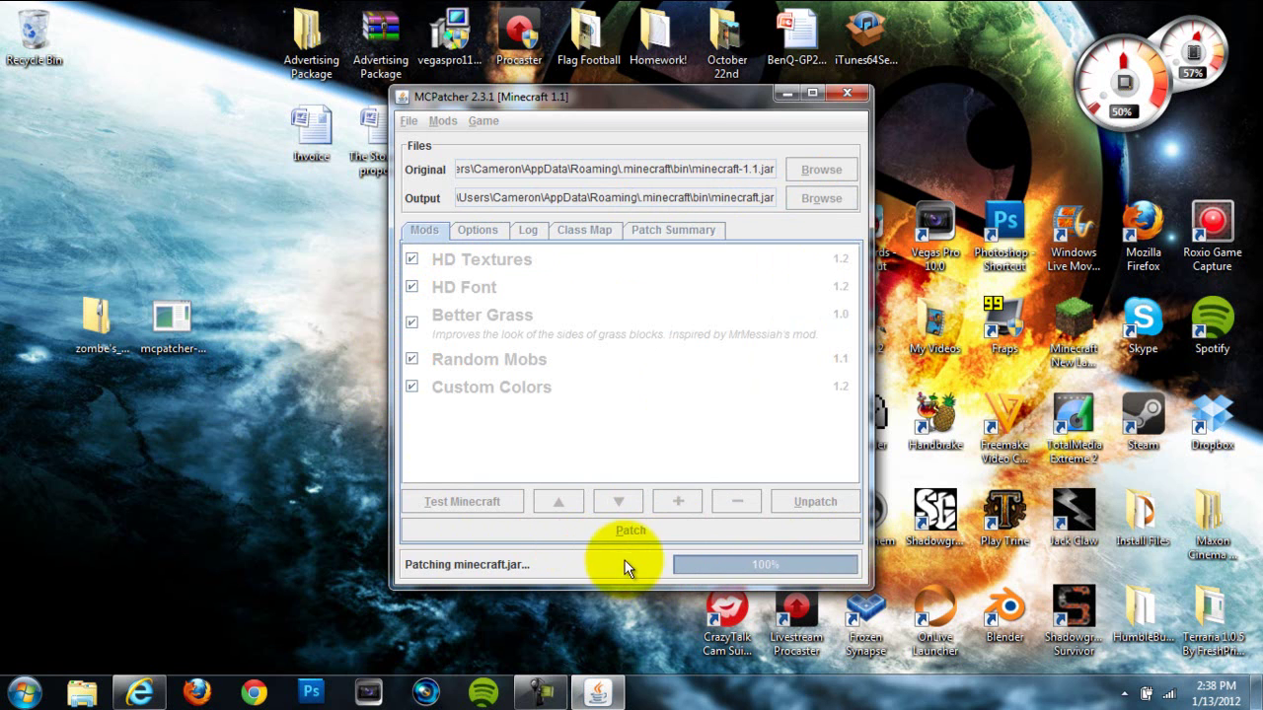
pyautogui.click(846, 99)
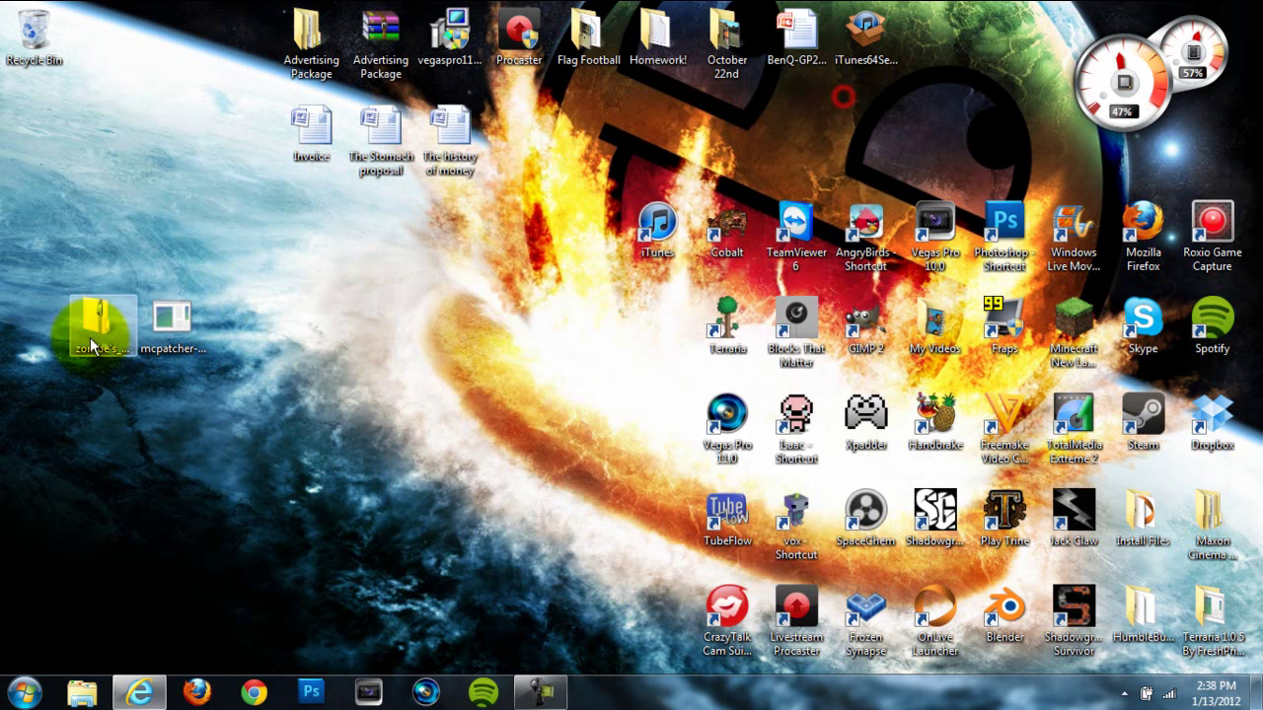
# Move the mcpatcher-2.3.1 file on the desktop to just below the Recycle Bin
pyautogui.moveTo(175, 330); pyautogui.dragTo(44, 133)
pyautogui.click(164, 188)
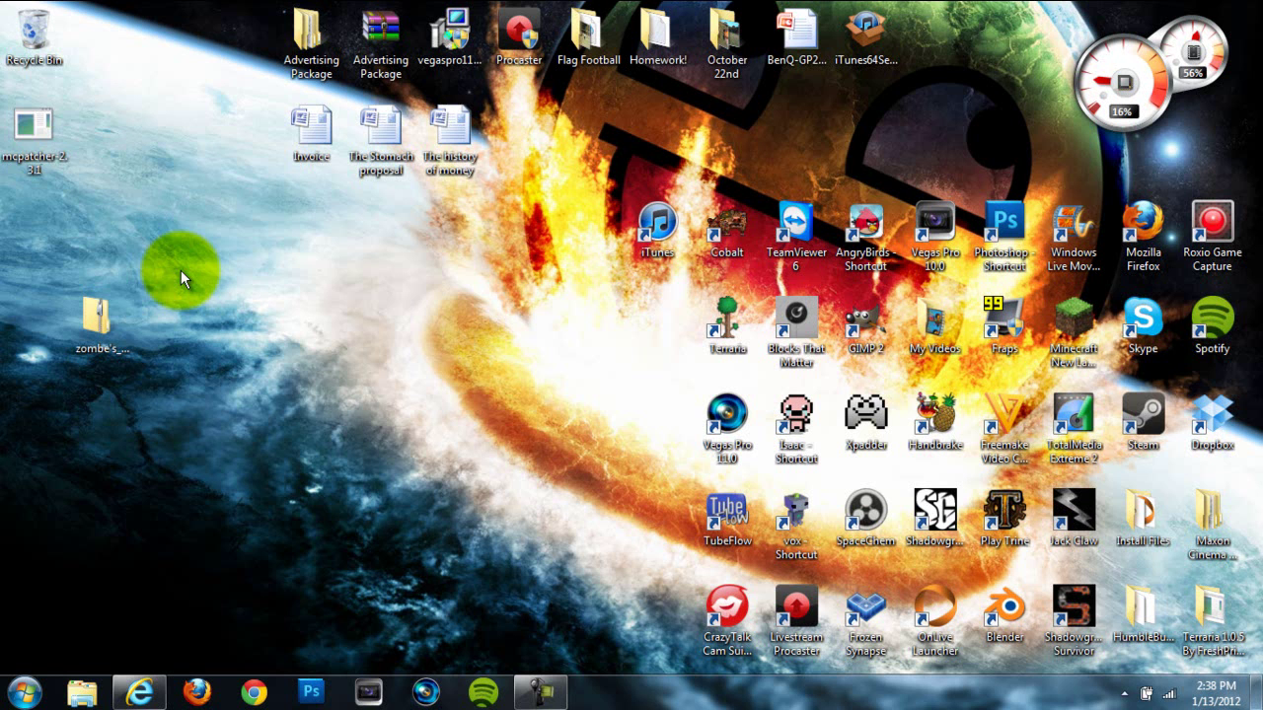
pyautogui.click(209, 263)
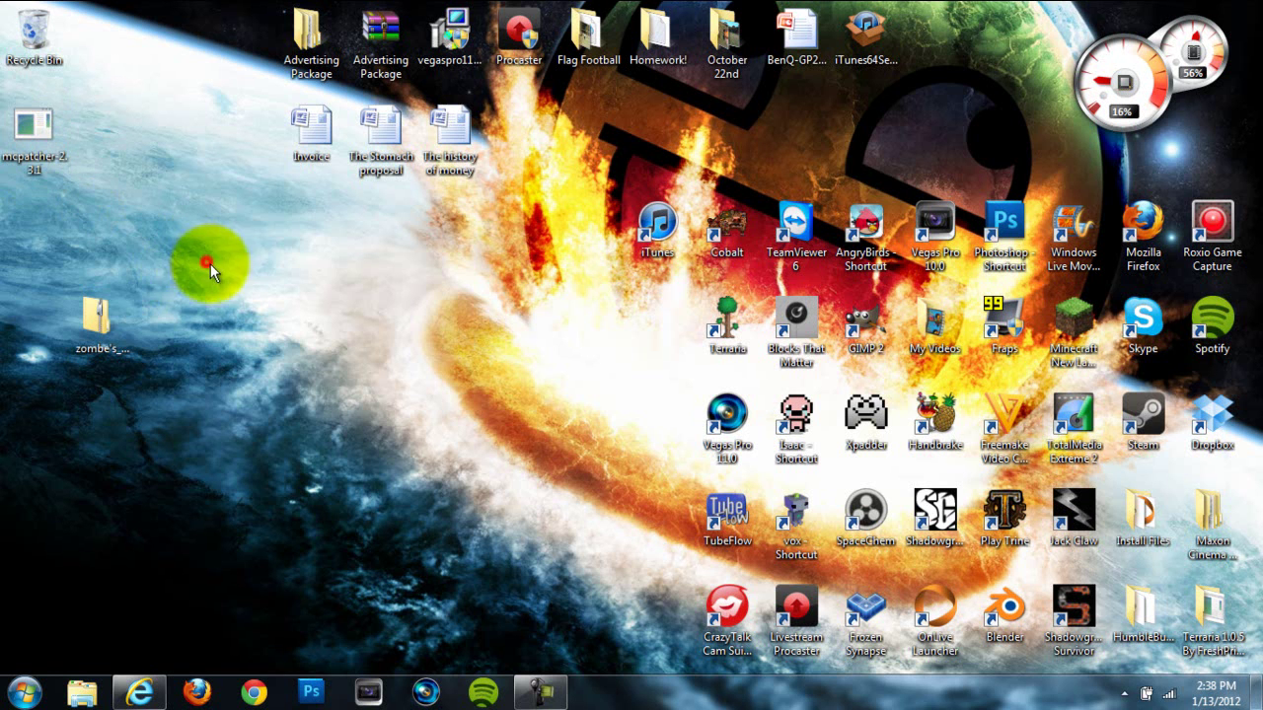
# Extract the zombe's_modpack-v5.9_MC.1.1.0 archive to the suggested folder on the desktop
pyautogui.moveTo(97, 314)
pyautogui.mouseDown()
pyautogui.moveTo(104, 329)
pyautogui.moveTo(33, 304)
pyautogui.moveTo(101, 322)
pyautogui.moveTo(102, 308)
pyautogui.mouseUp()
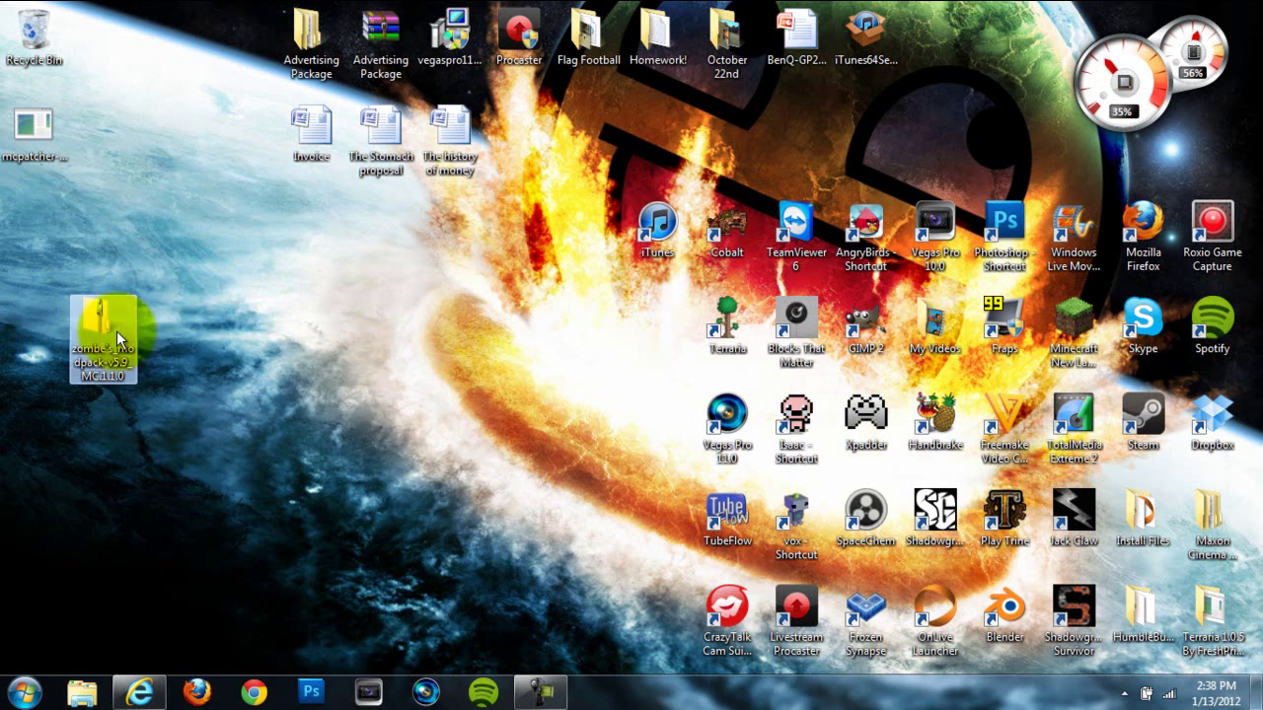
pyautogui.rightClick(116, 331)
pyautogui.click(177, 342)
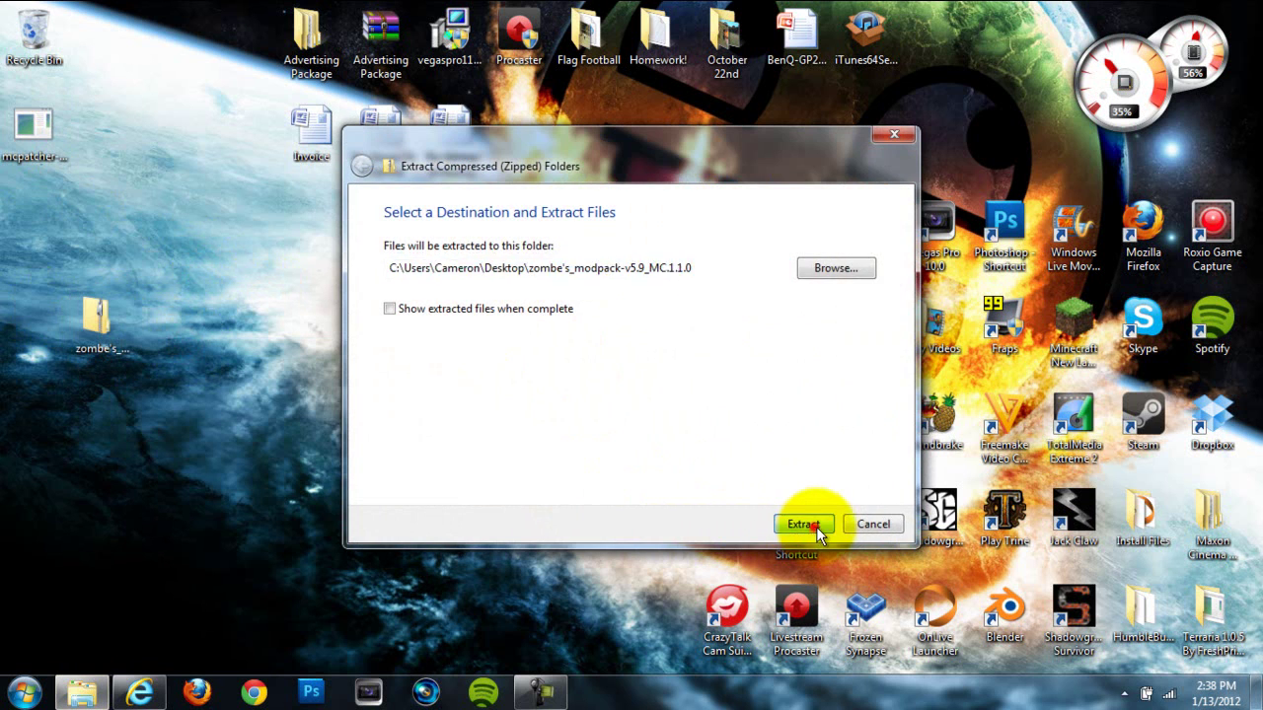
pyautogui.click(816, 527)
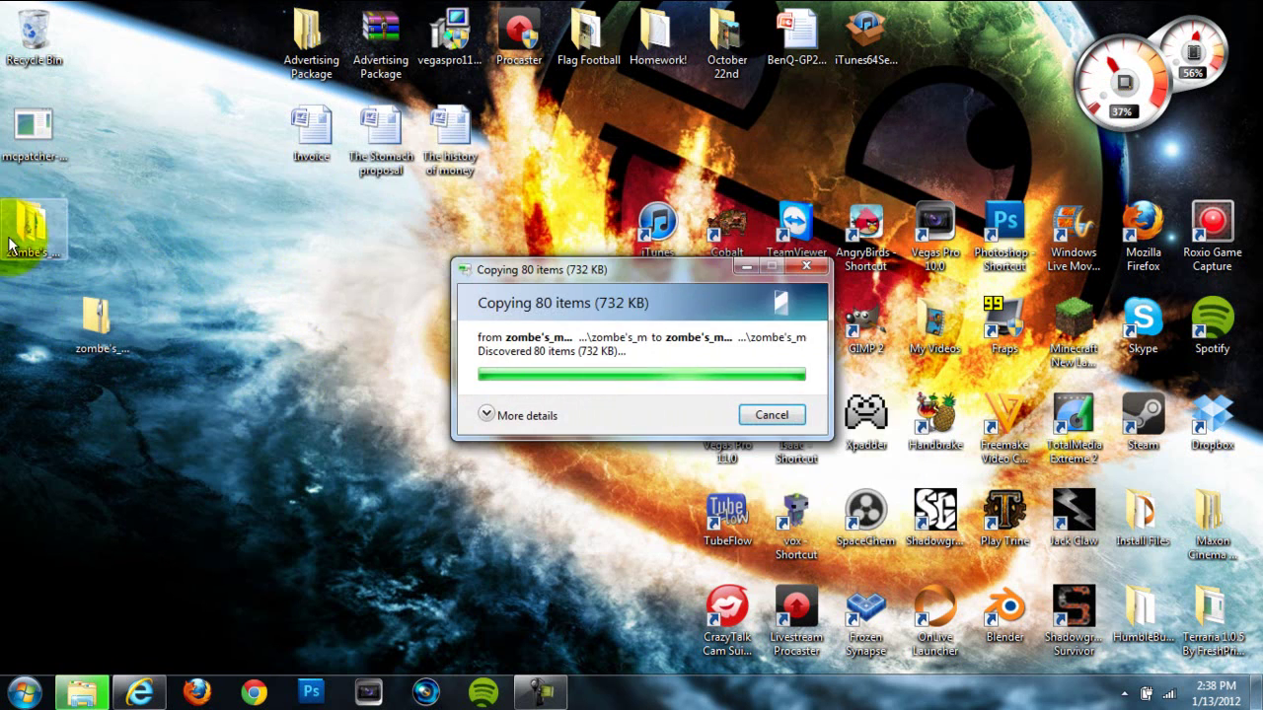
# Place the modpack zip beside the mcpatcher file and the extracted modpack folder at the desktop's edge
pyautogui.click(218, 227)
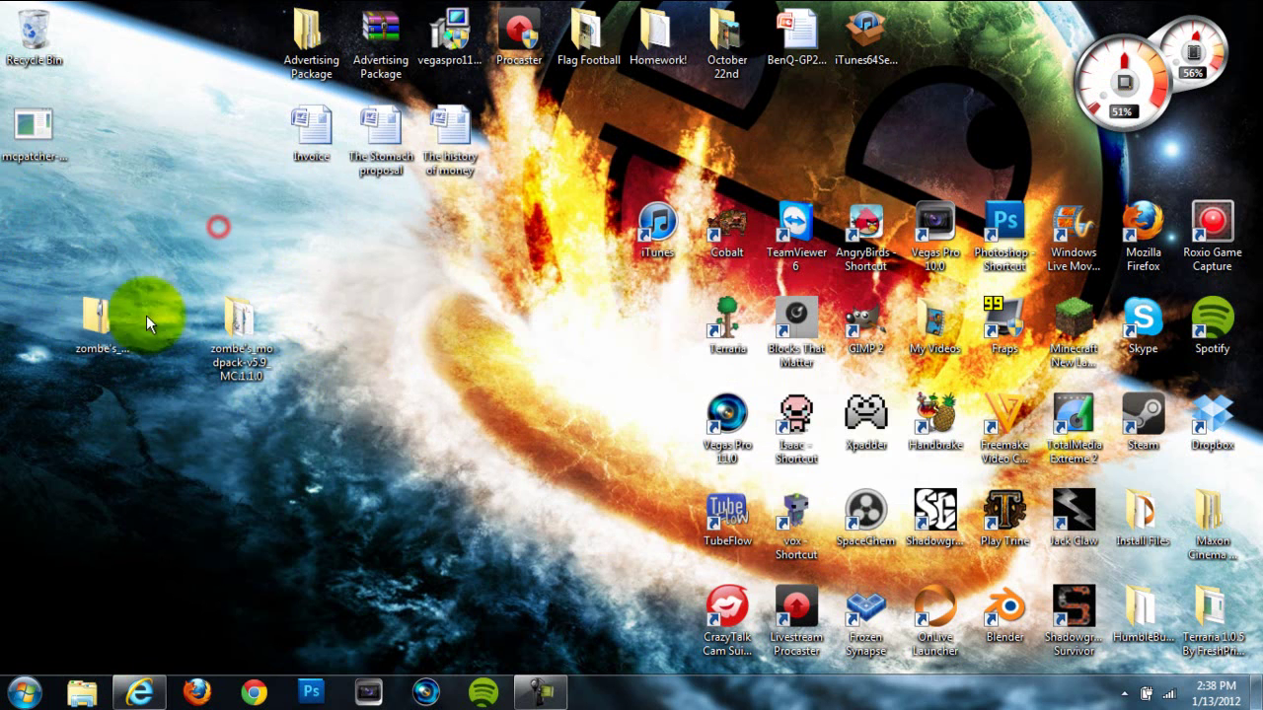
pyautogui.moveTo(146, 315); pyautogui.dragTo(147, 133)
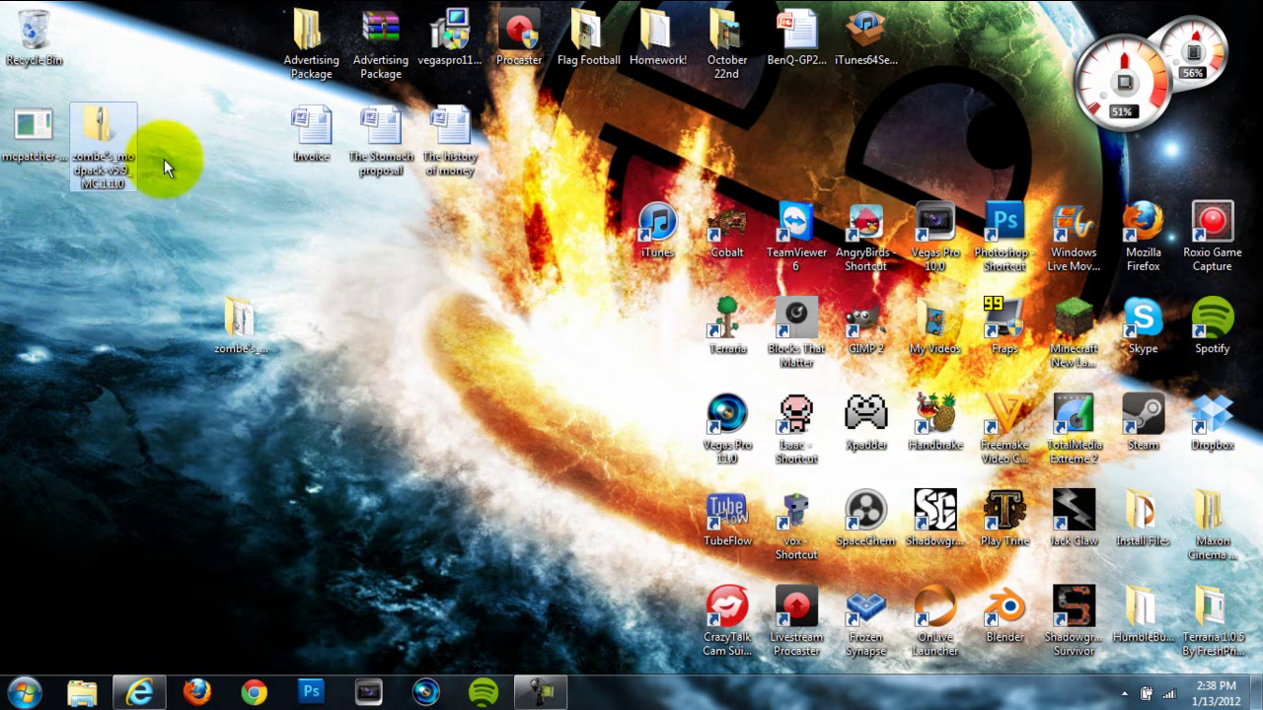
pyautogui.moveTo(239, 314); pyautogui.dragTo(34, 403)
pyautogui.click(253, 378)
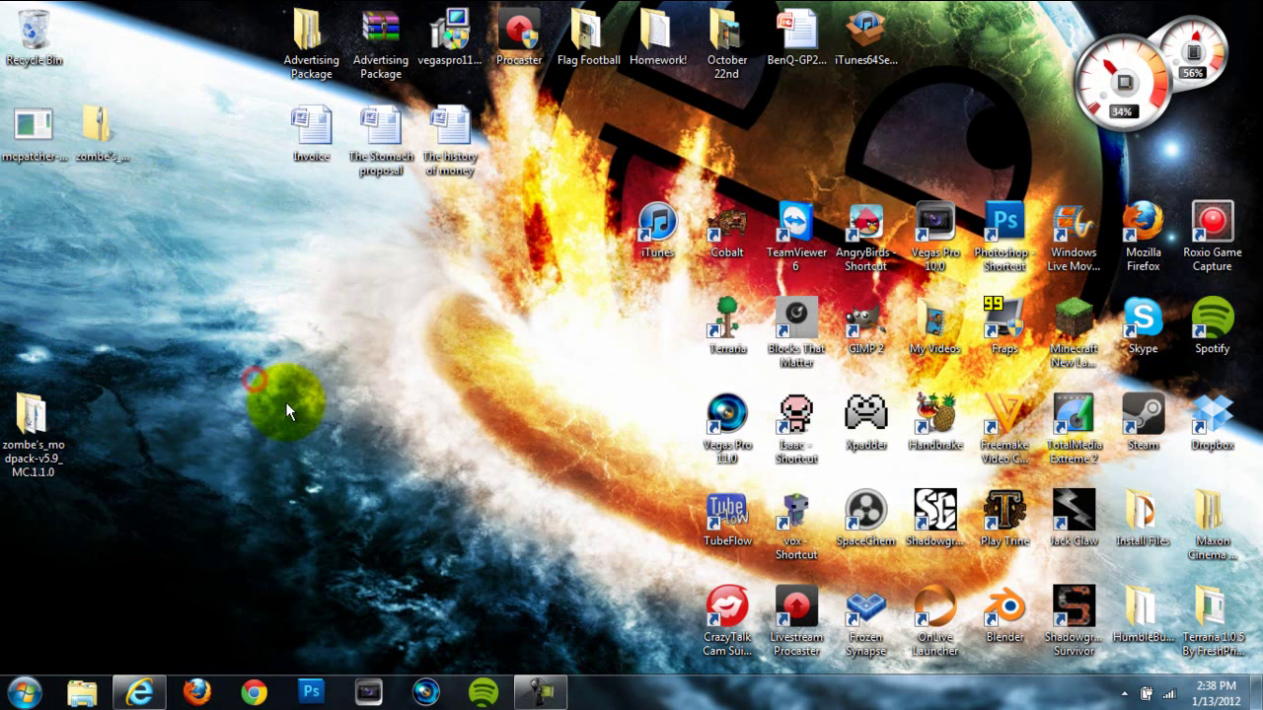
# Go to the %appdata% location and open the bin folder inside .minecraft
pyautogui.click(25, 693)
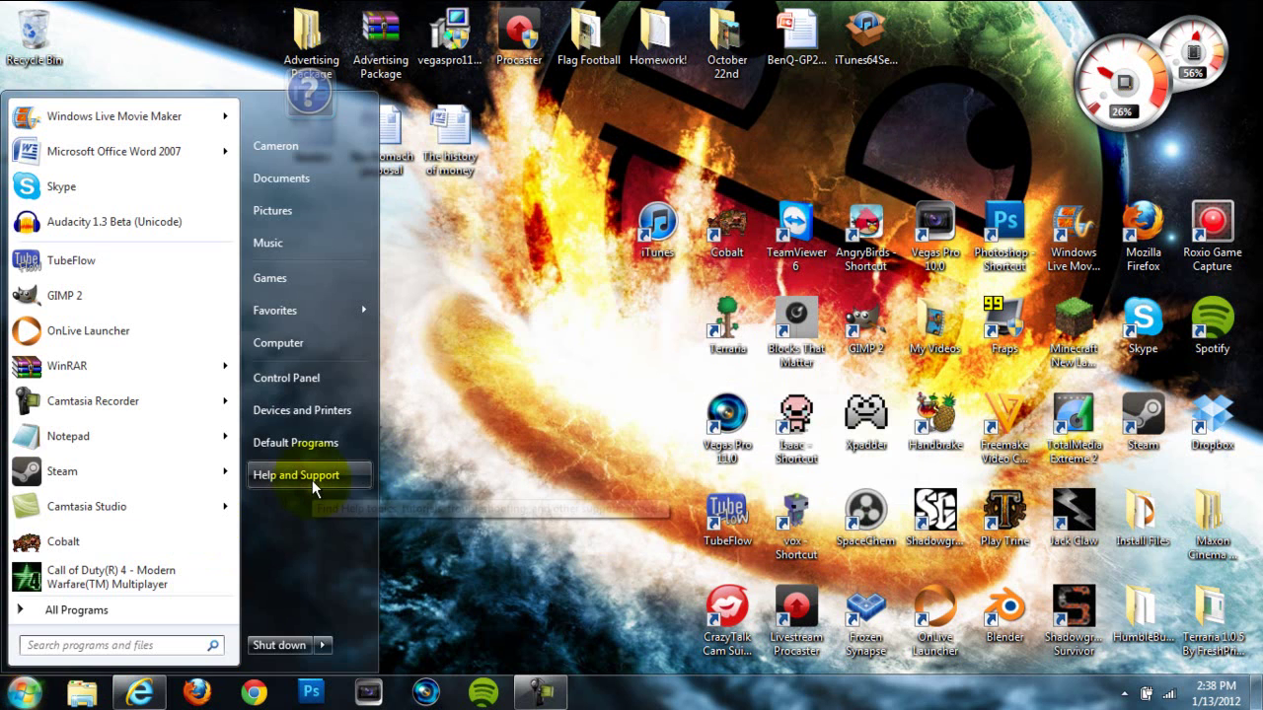
pyautogui.write('%appdaa')
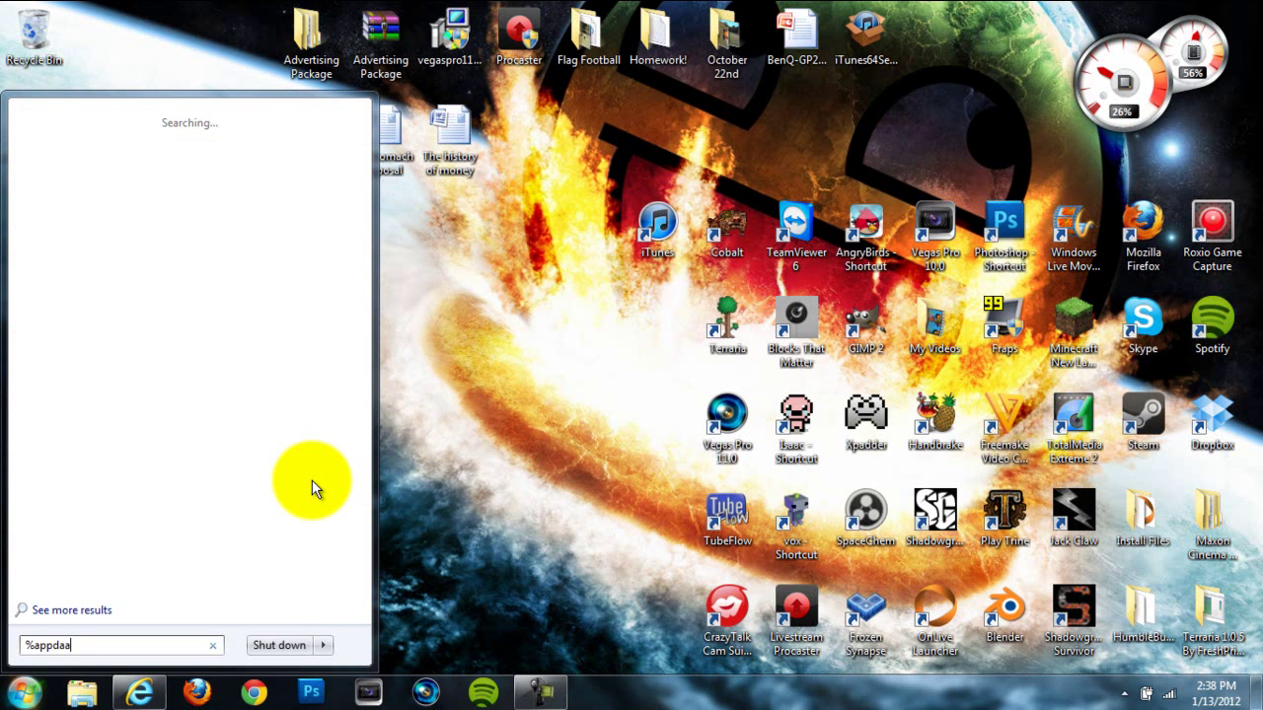
pyautogui.press('BackSpace')
pyautogui.write('ta%')
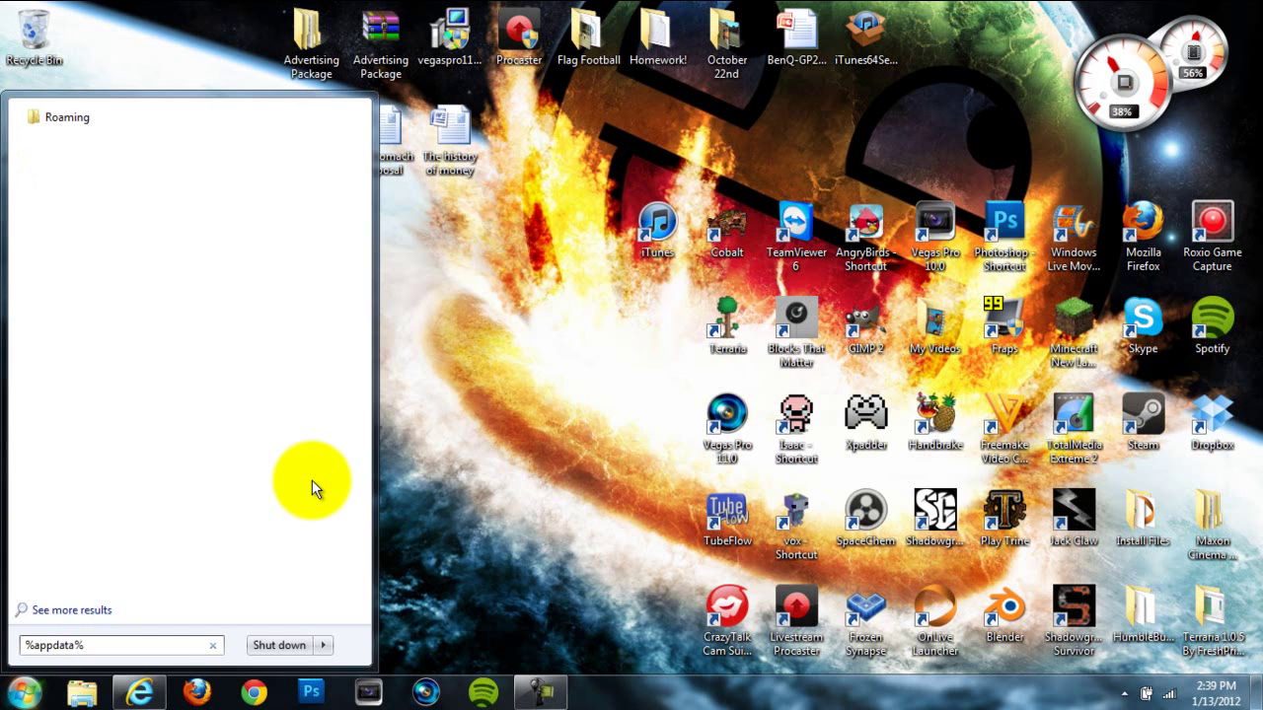
pyautogui.press('Return')
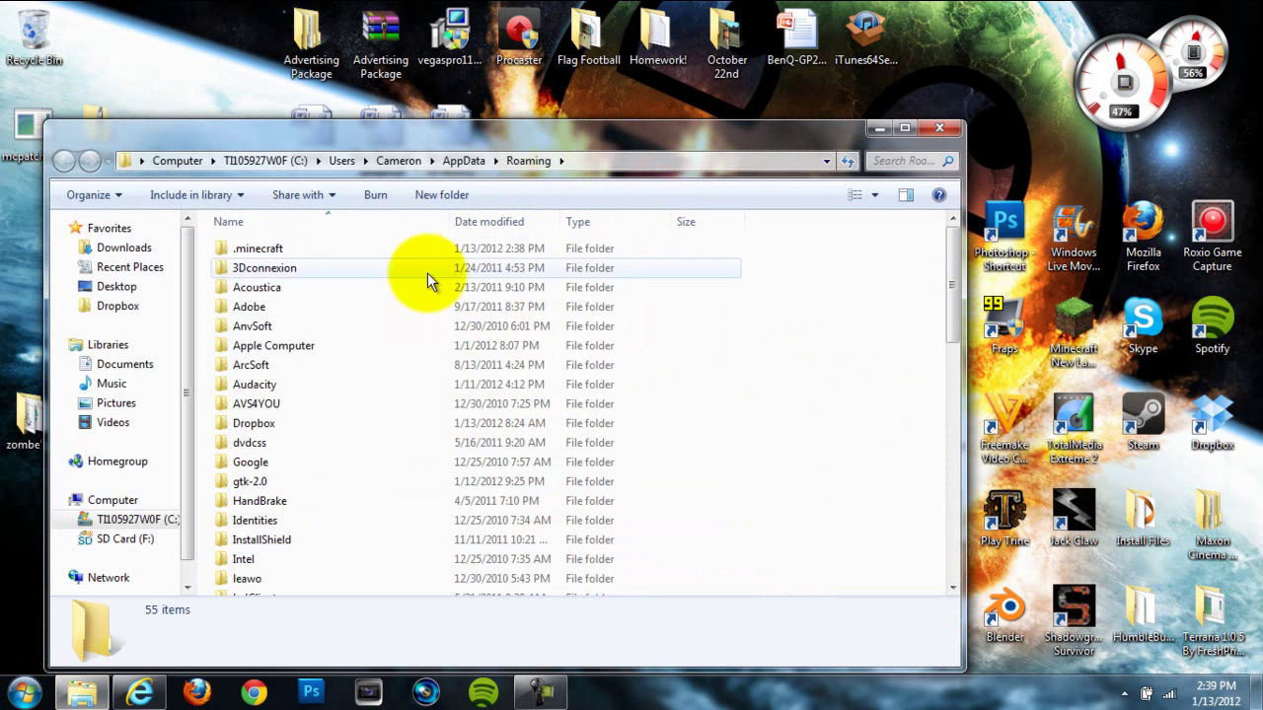
pyautogui.doubleClick(346, 246)
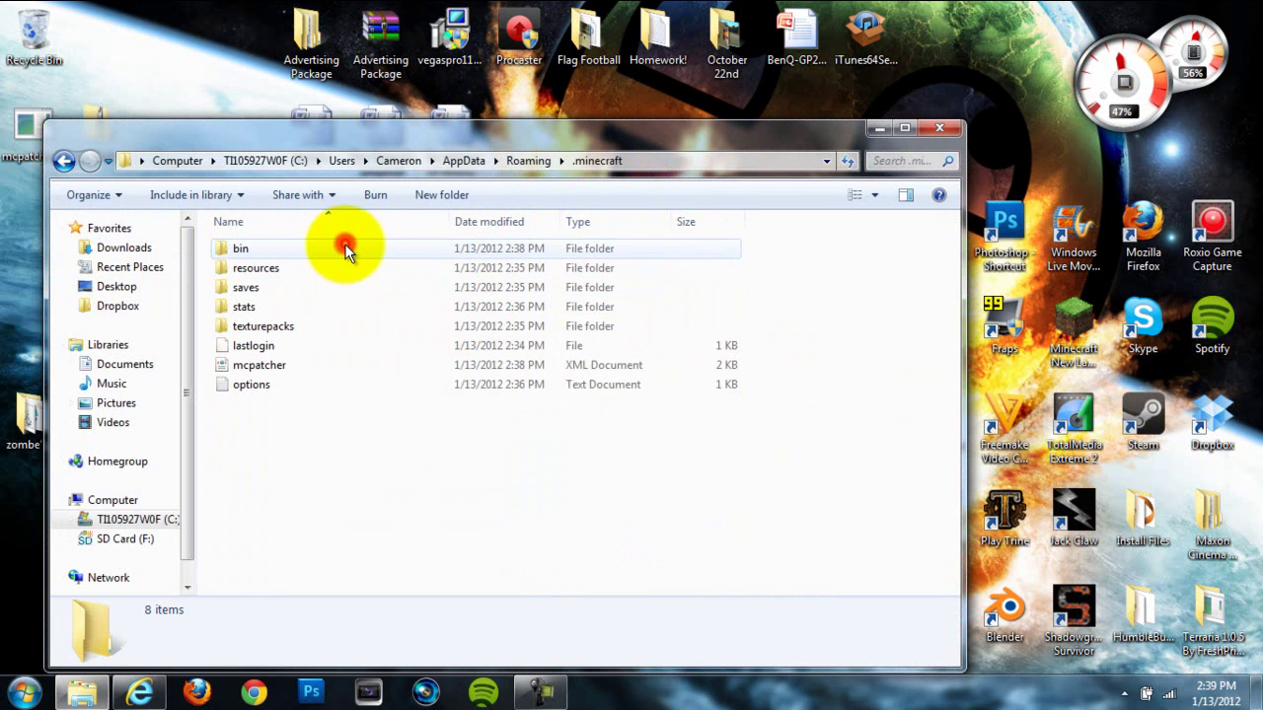
pyautogui.doubleClick(290, 247)
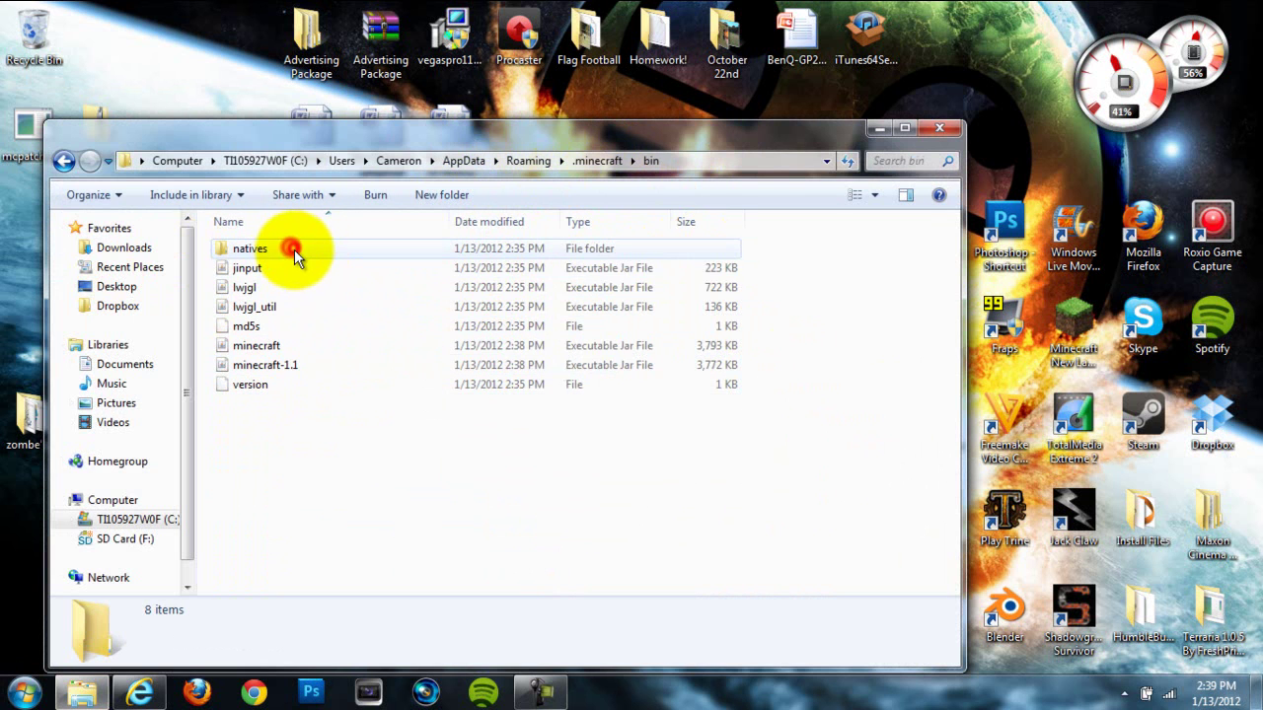
# Open minecraft-1.1.jar with WinRAR and dismiss the licence reminder
pyautogui.rightClick(303, 363)
pyautogui.rightClick(247, 362)
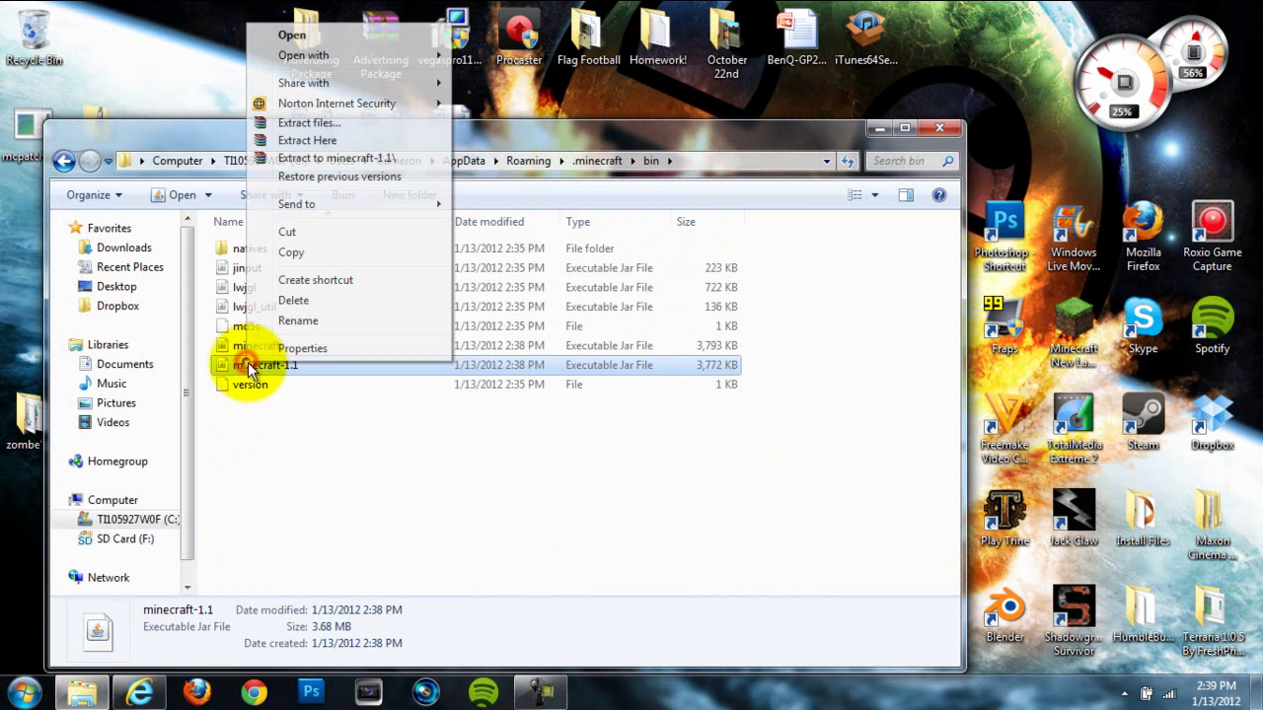
pyautogui.moveTo(351, 55)
pyautogui.click(530, 80)
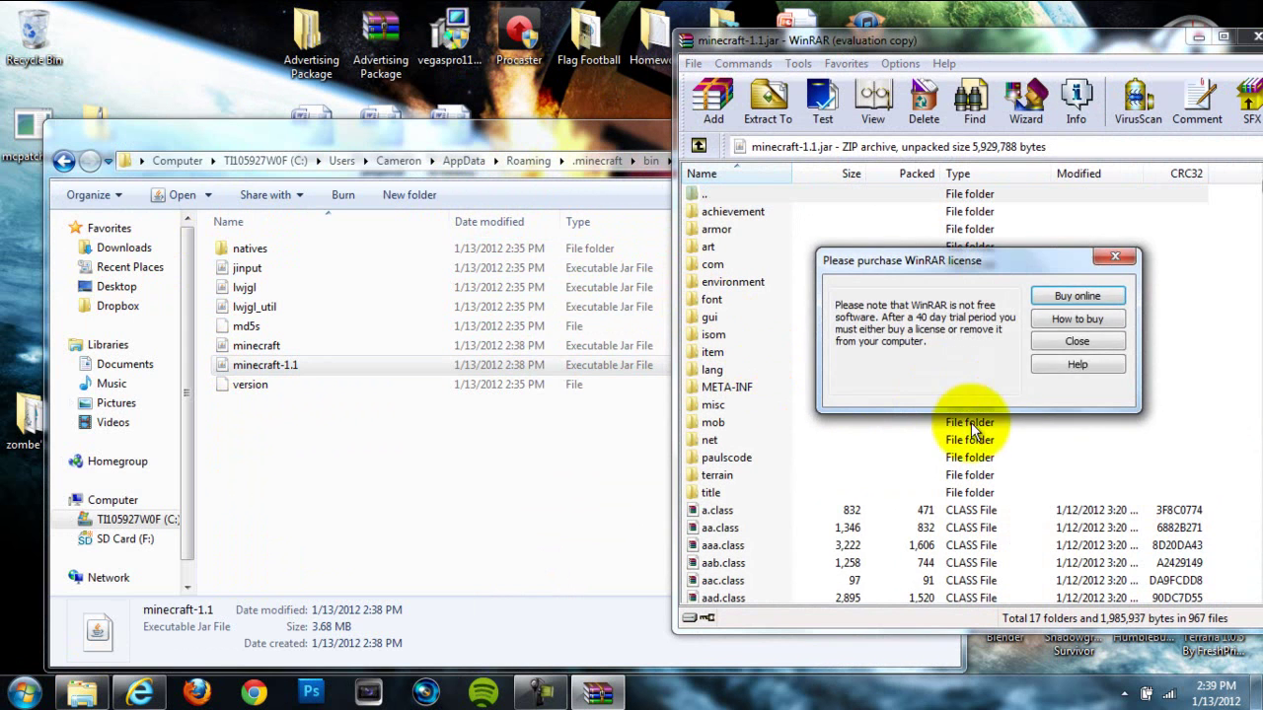
pyautogui.click(1080, 340)
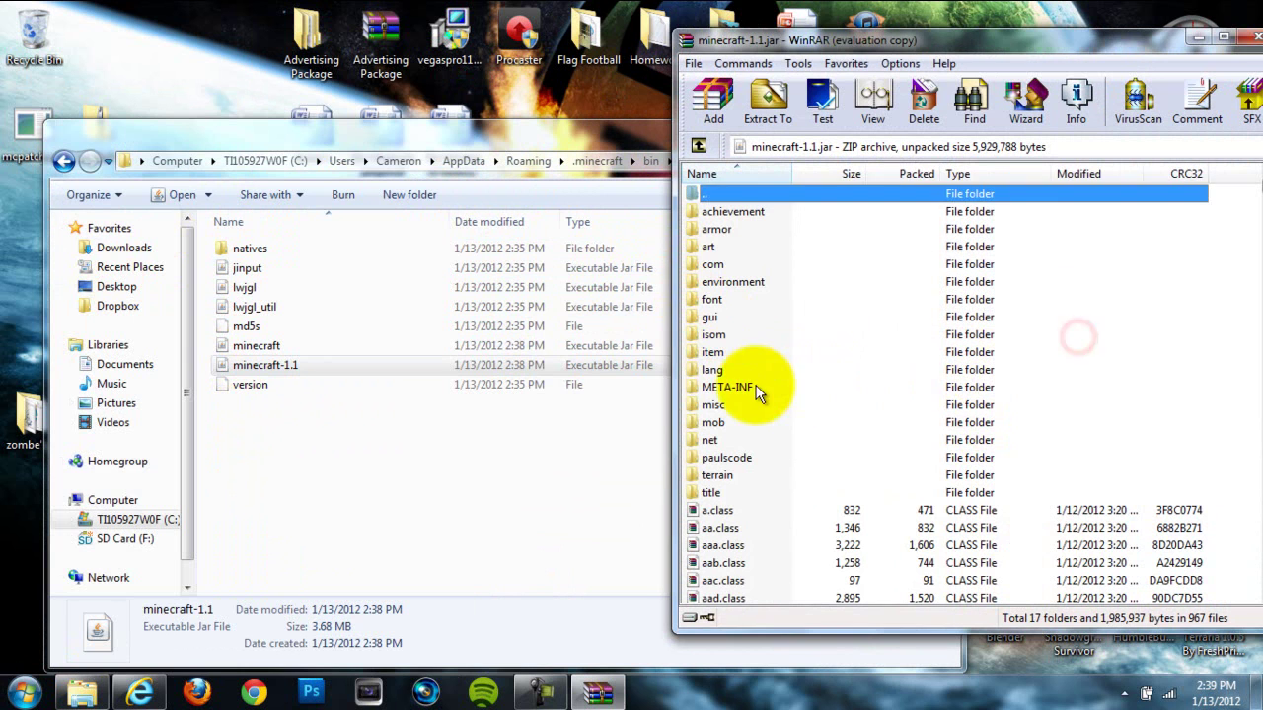
# Delete the META-INF folder from minecraft-1.1.jar and close the archive
pyautogui.click(747, 387)
pyautogui.rightClick(740, 388)
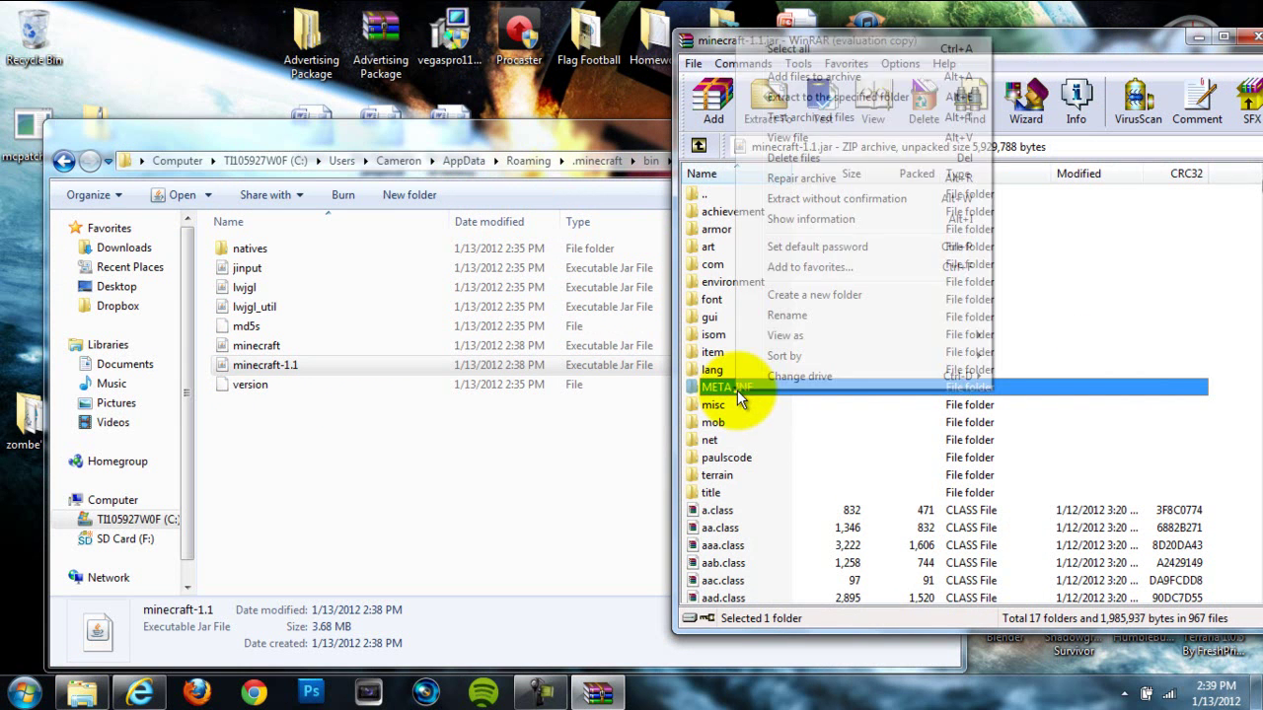
pyautogui.click(792, 158)
pyautogui.click(656, 409)
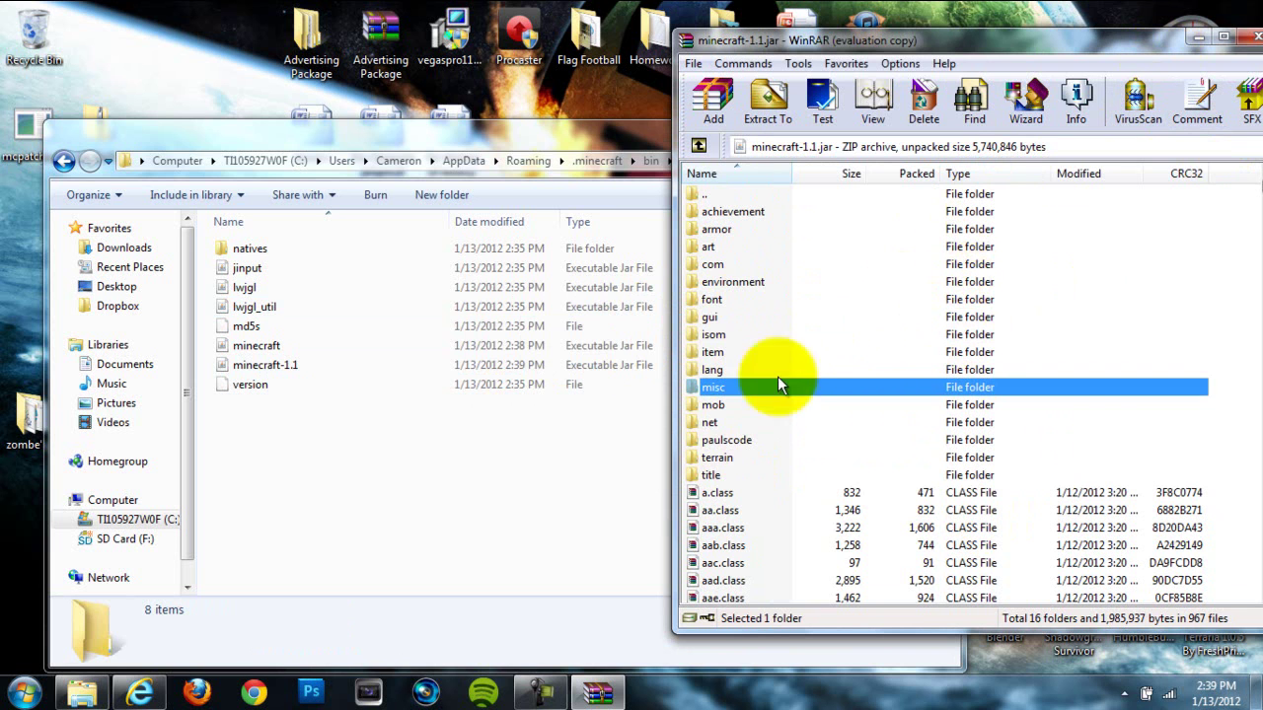
pyautogui.click(1253, 37)
# Open minecraft.jar with WinRAR, dismissing the licence reminder, and minimize the bin folder window
pyautogui.click(242, 345)
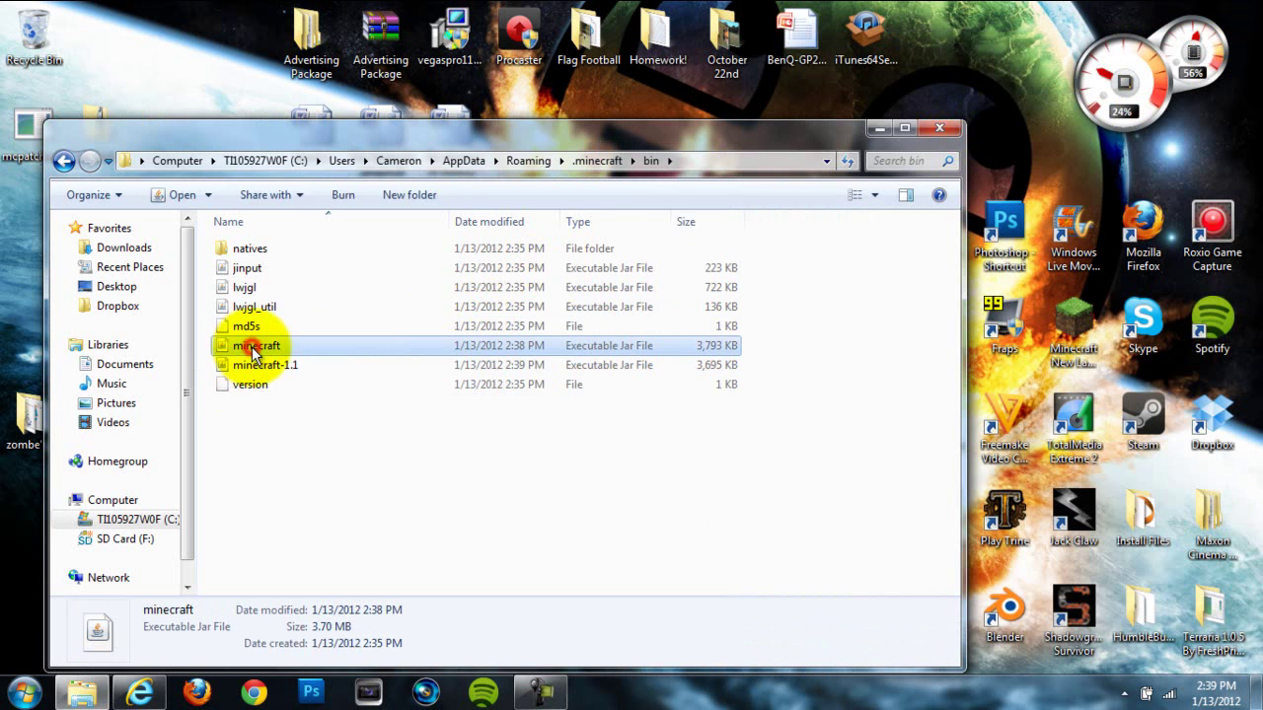
pyautogui.rightClick(253, 345)
pyautogui.moveTo(344, 42)
pyautogui.click(553, 69)
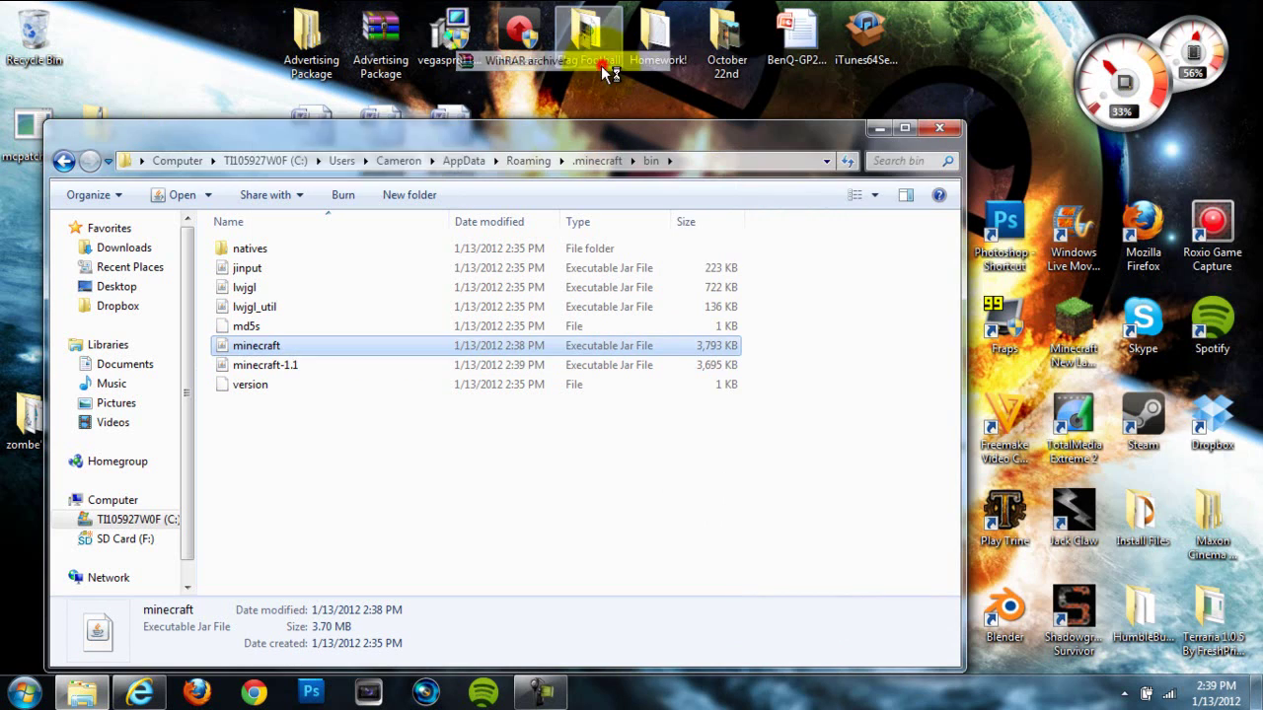
pyautogui.click(513, 143)
pyautogui.click(891, 137)
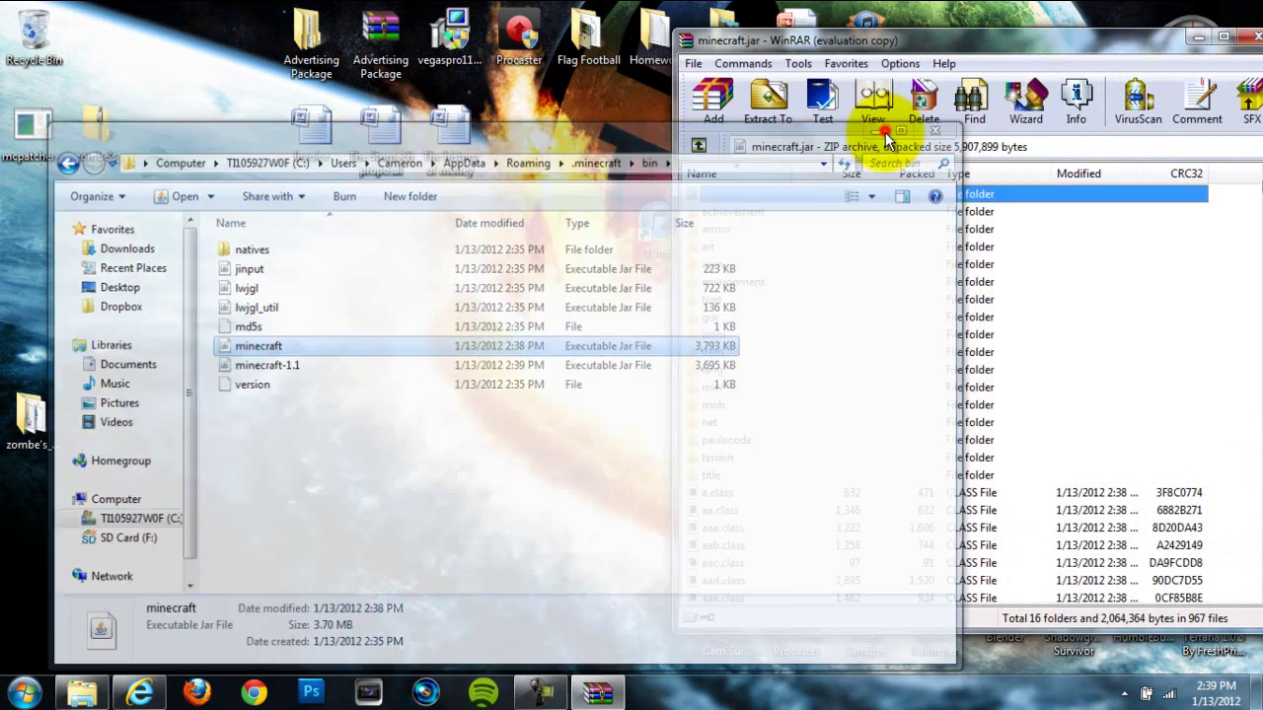
pyautogui.click(1077, 342)
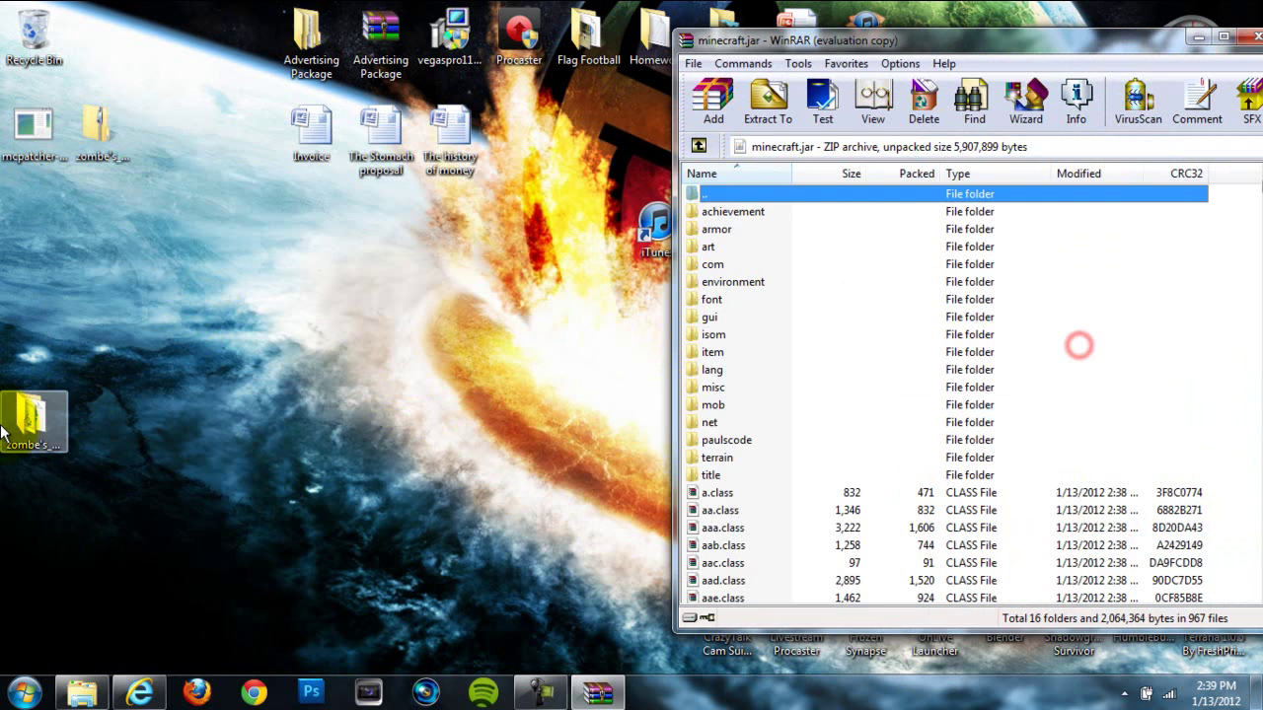
# Move the extracted zombe's modpack folder further into the desktop and open its classes subfolder
pyautogui.moveTo(15, 426); pyautogui.dragTo(157, 341)
pyautogui.doubleClick(158, 340)
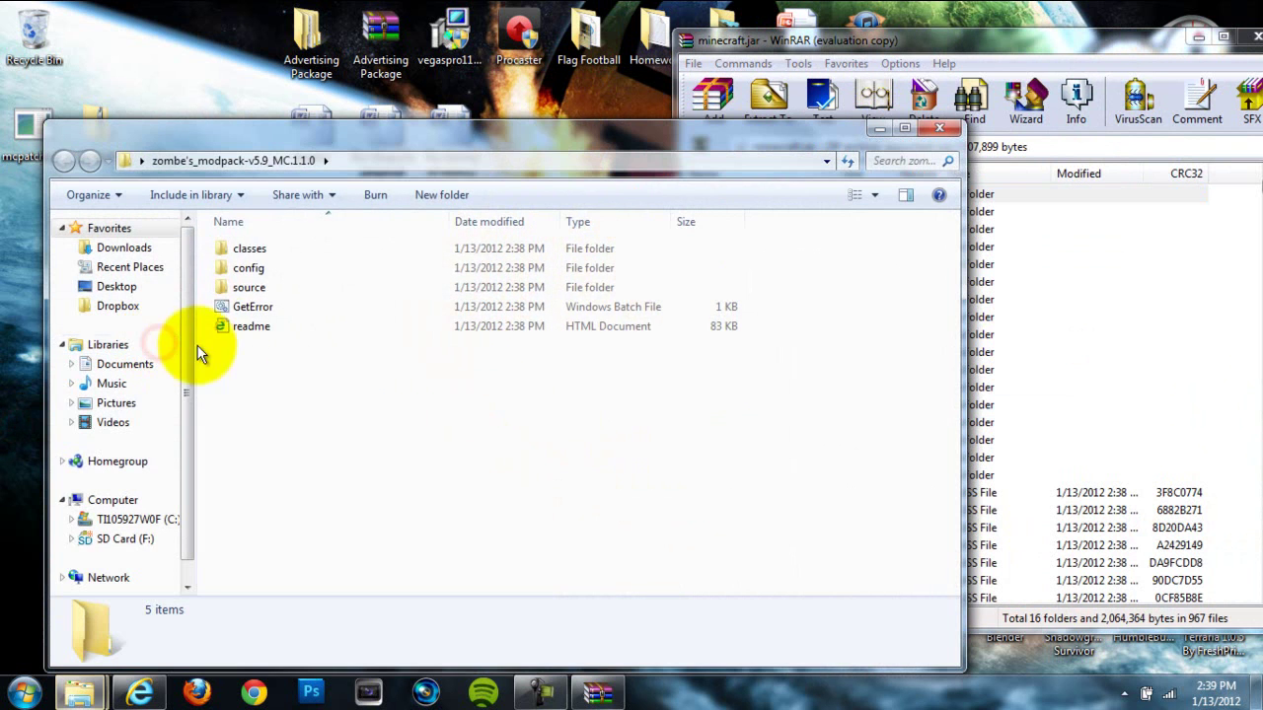
pyautogui.doubleClick(262, 250)
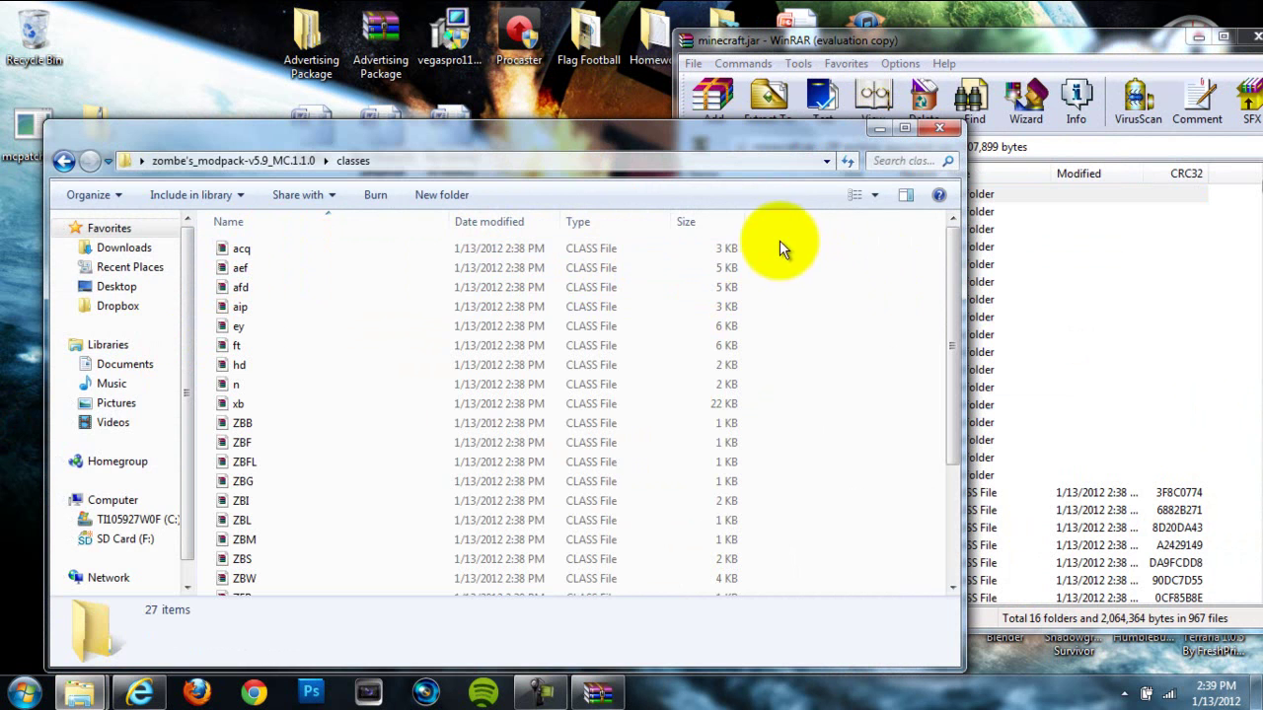
# Add all the class files from the modpack's classes folder to the root of minecraft.jar
pyautogui.moveTo(780, 240); pyautogui.dragTo(352, 522)
pyautogui.moveTo(335, 469); pyautogui.dragTo(1234, 553)
pyautogui.click(962, 492)
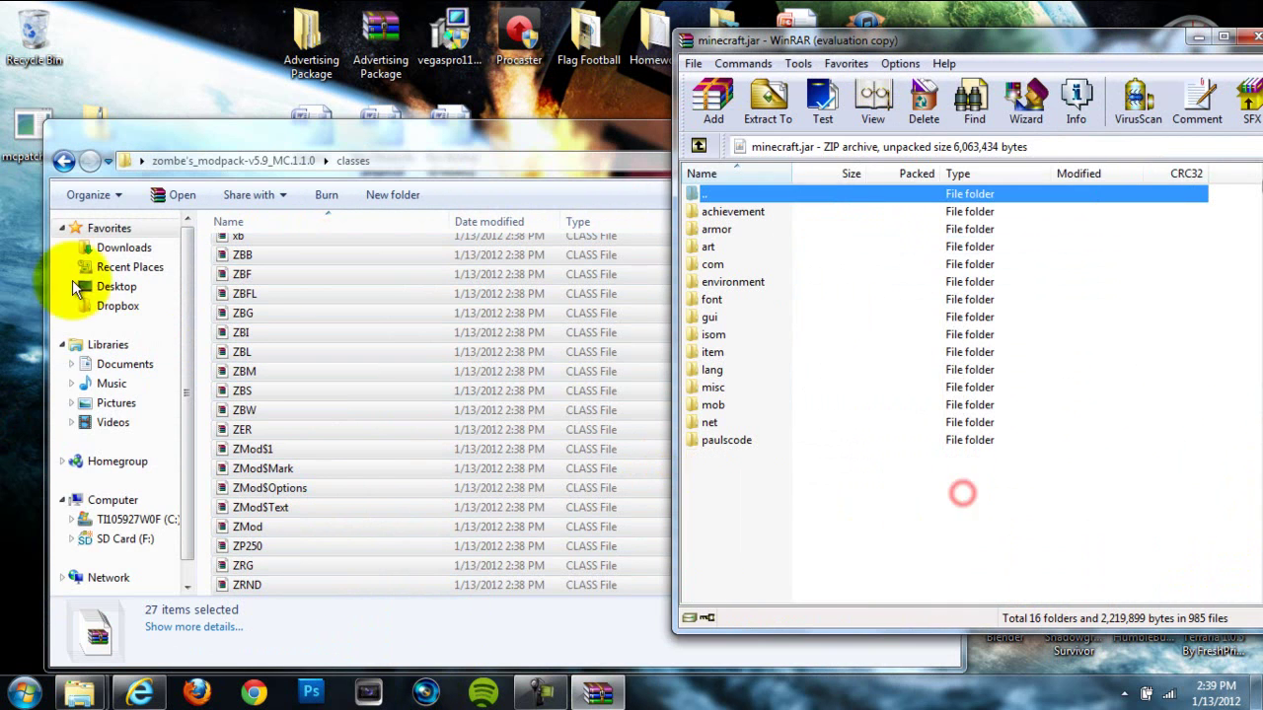
# Return to the modpack's main folder, minimize its window, and close the minecraft.jar archive
pyautogui.click(545, 135)
pyautogui.click(59, 161)
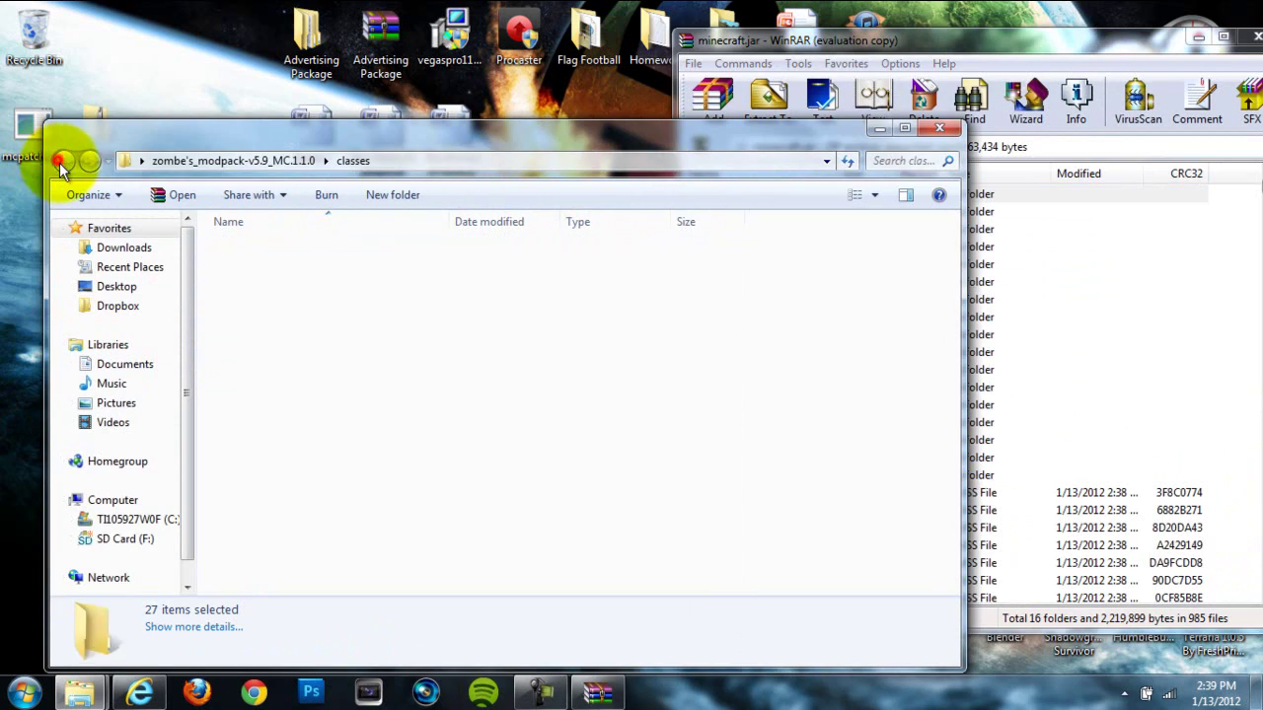
pyautogui.click(883, 125)
pyautogui.moveTo(1007, 37); pyautogui.dragTo(797, 29)
pyautogui.click(1016, 23)
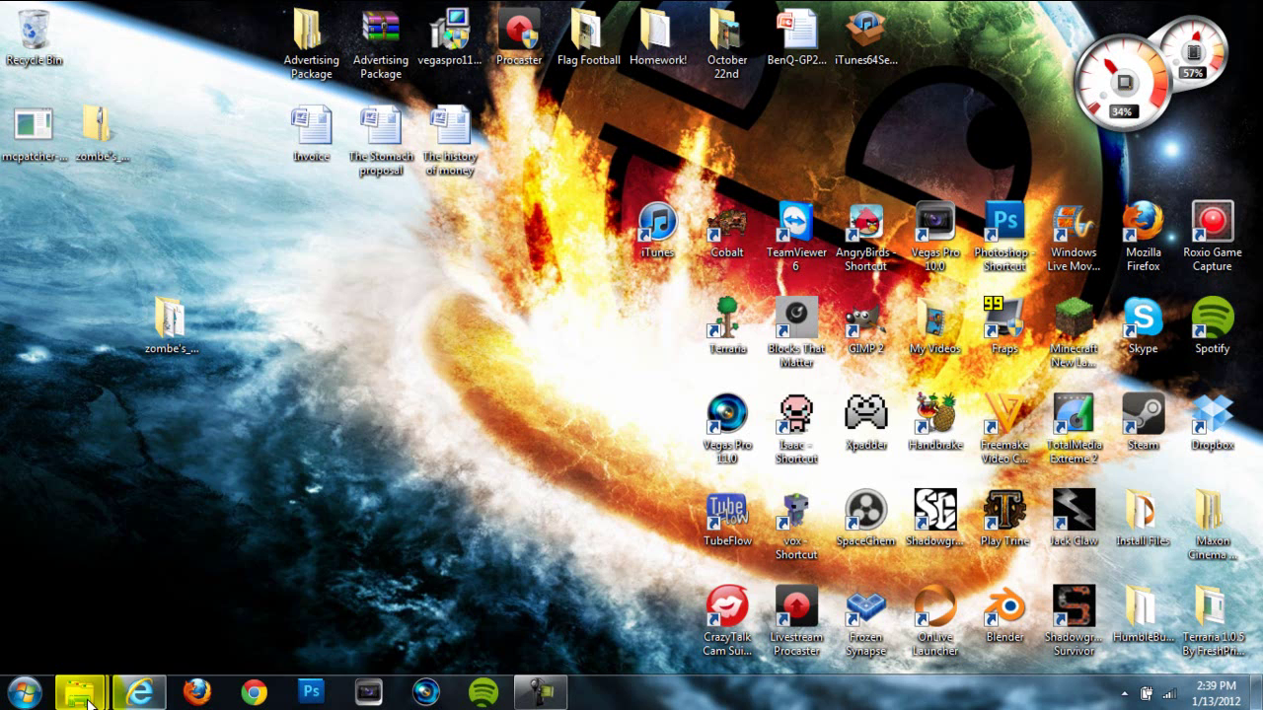
# Return to the .minecraft folder from the minimized bin window and create a new folder named mods in it
pyautogui.click(86, 696)
pyautogui.click(76, 625)
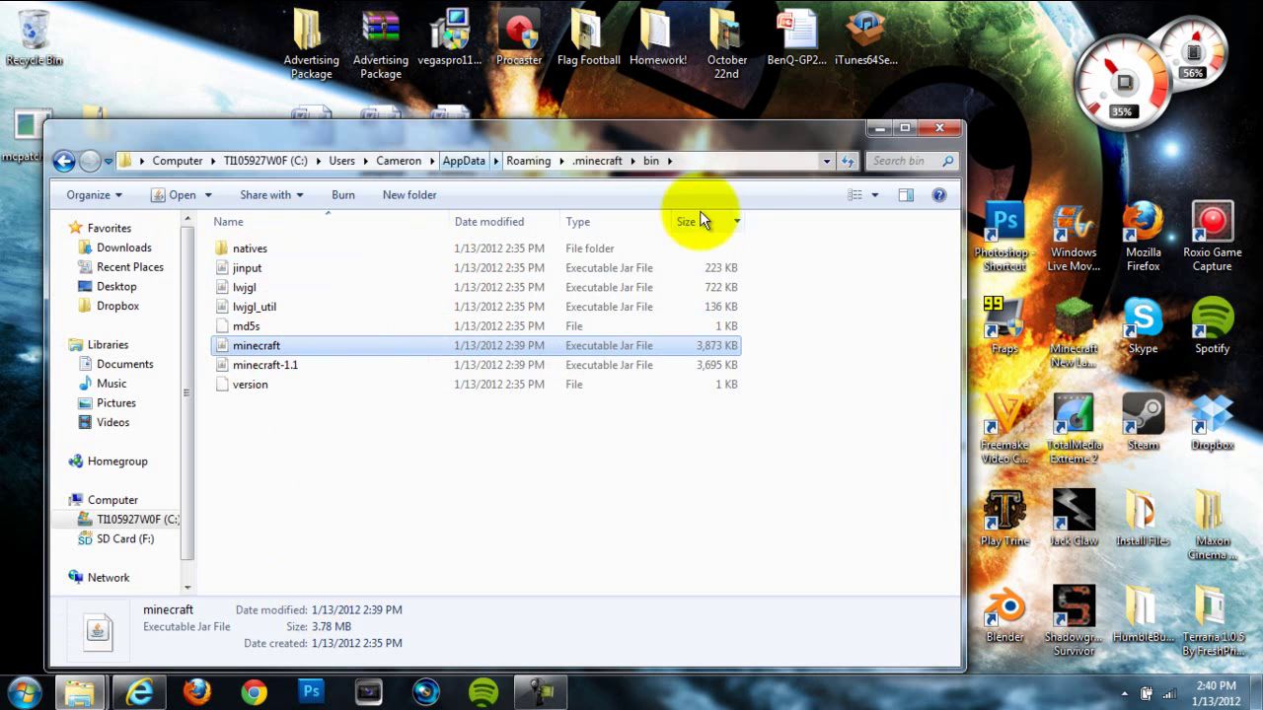
pyautogui.click(63, 161)
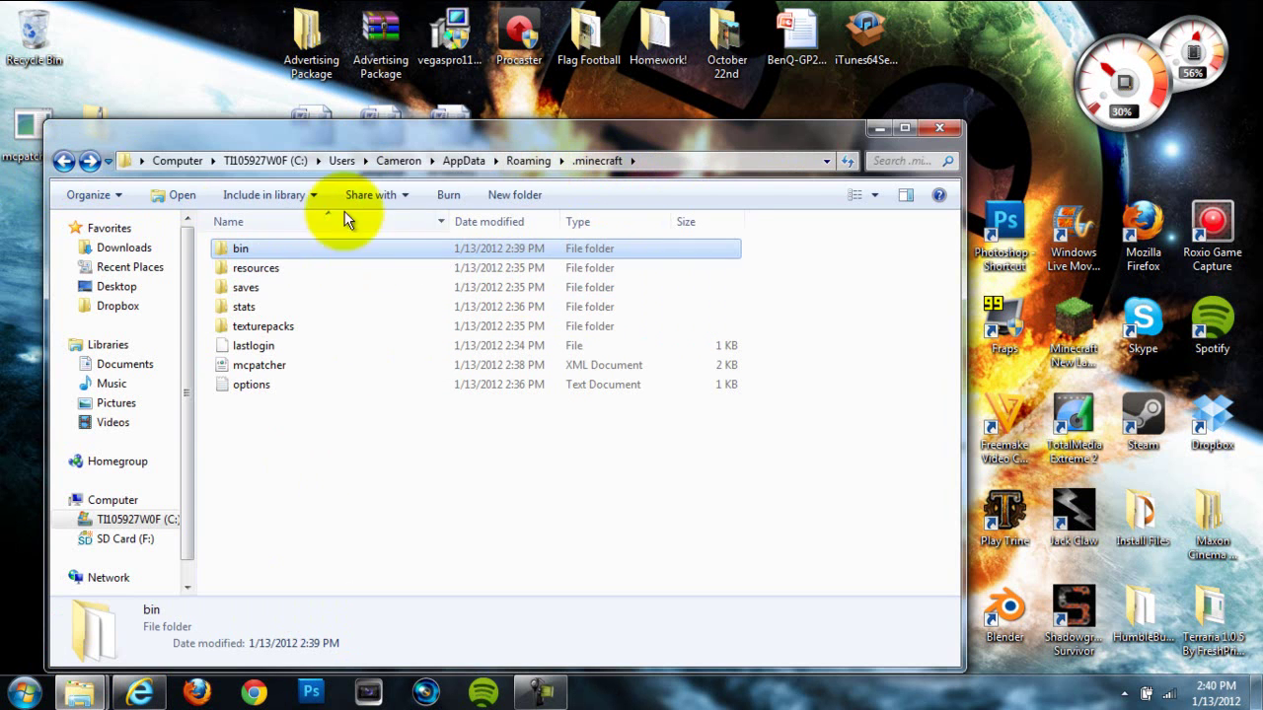
pyautogui.click(395, 471)
pyautogui.rightClick(393, 468)
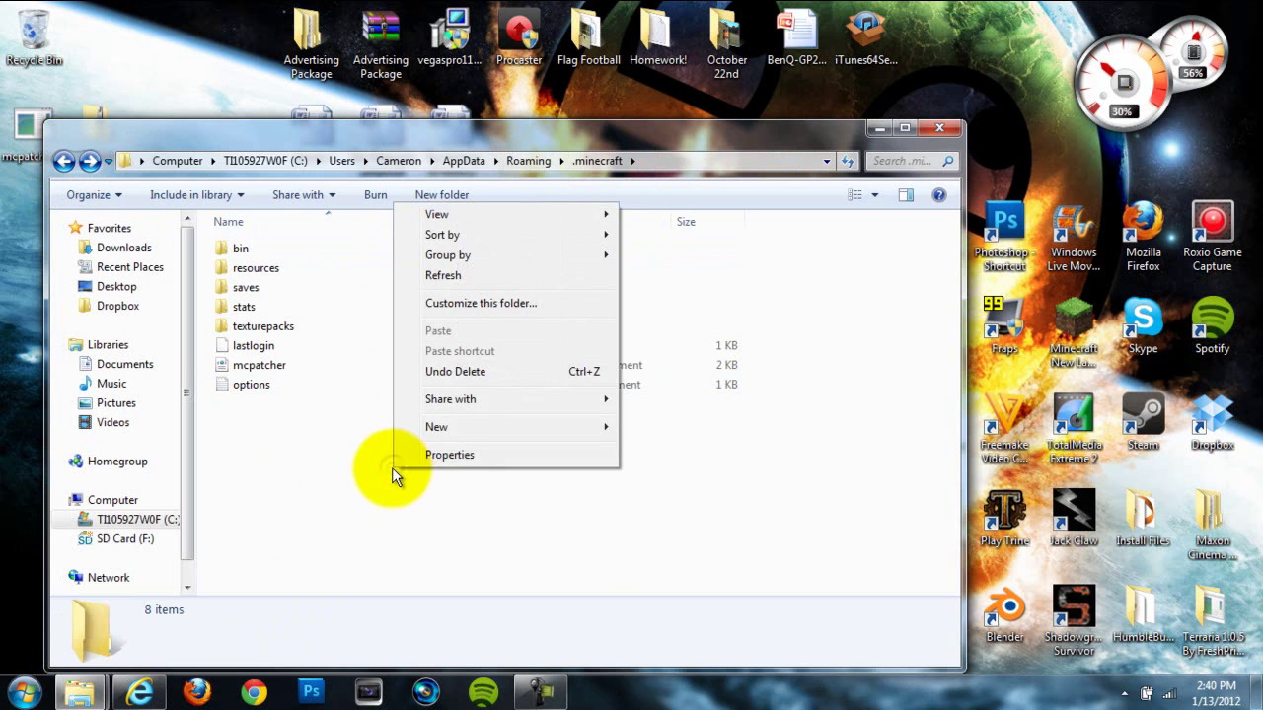
pyautogui.click(296, 475)
pyautogui.rightClick(294, 472)
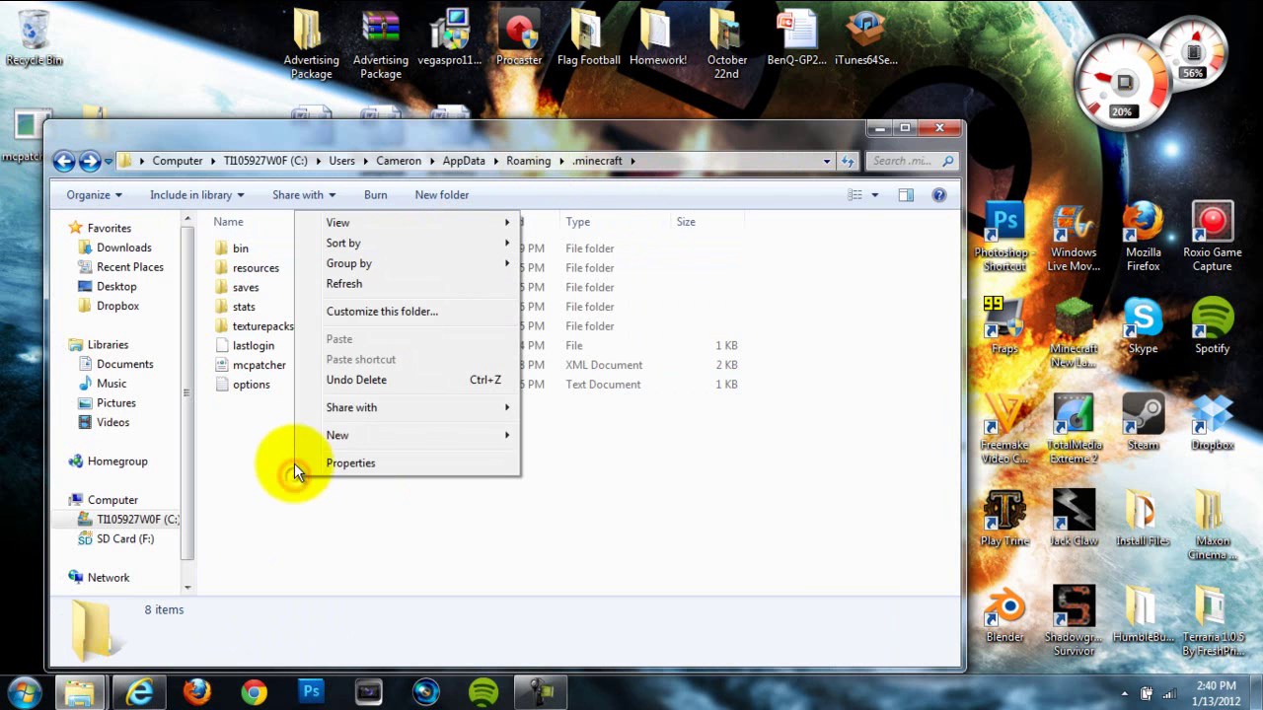
pyautogui.moveTo(338, 435)
pyautogui.click(568, 443)
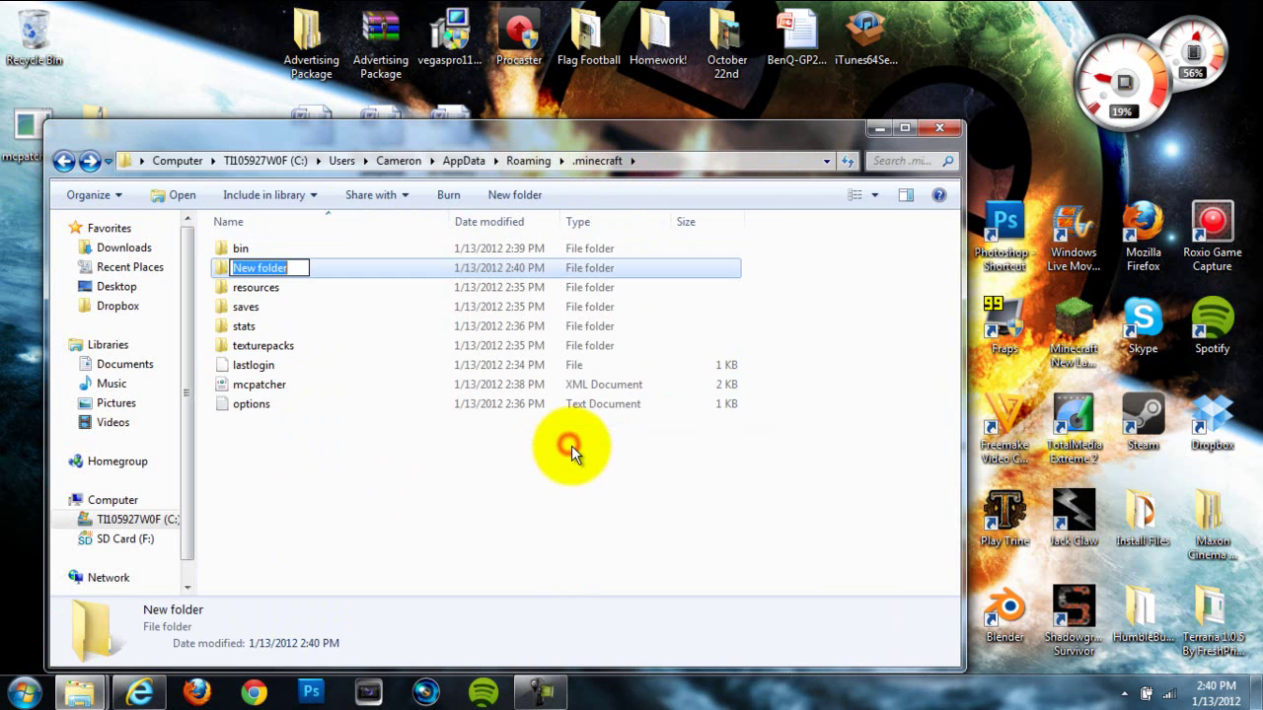
pyautogui.write('mods')
pyautogui.press('Return')
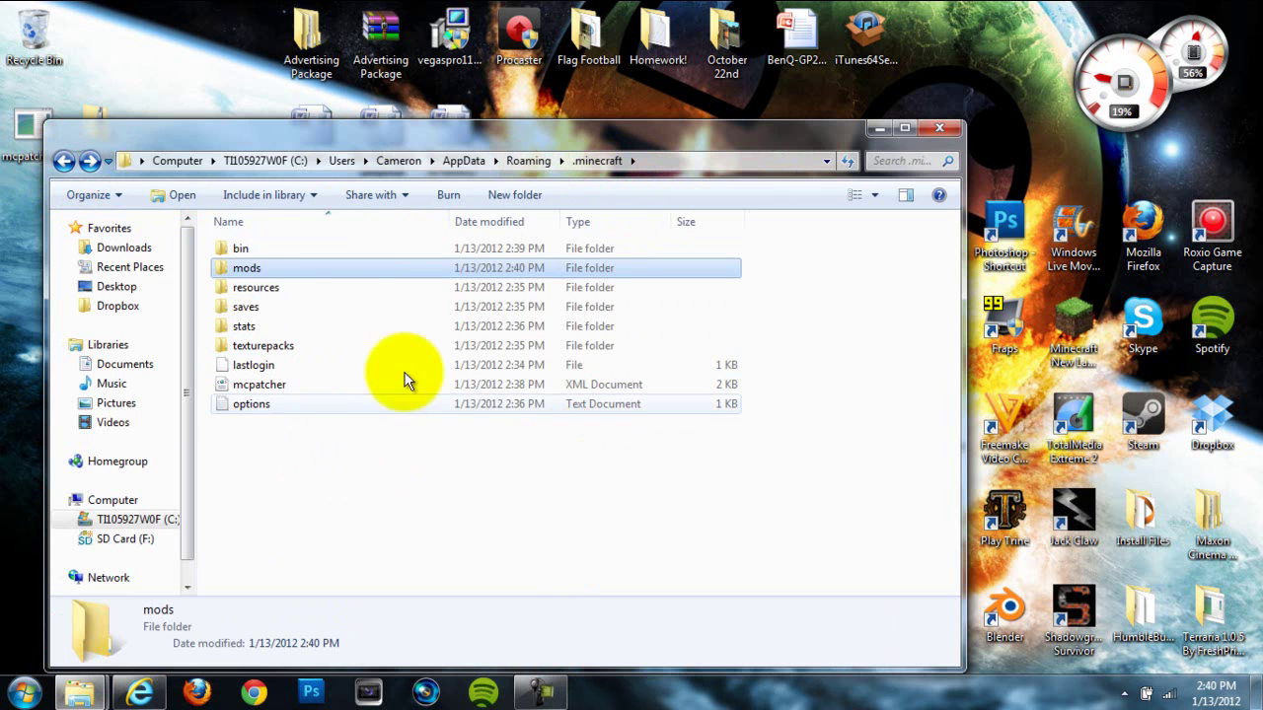
# Create a folder named zombe inside the new mods folder
pyautogui.doubleClick(283, 267)
pyautogui.rightClick(326, 331)
pyautogui.click(250, 296)
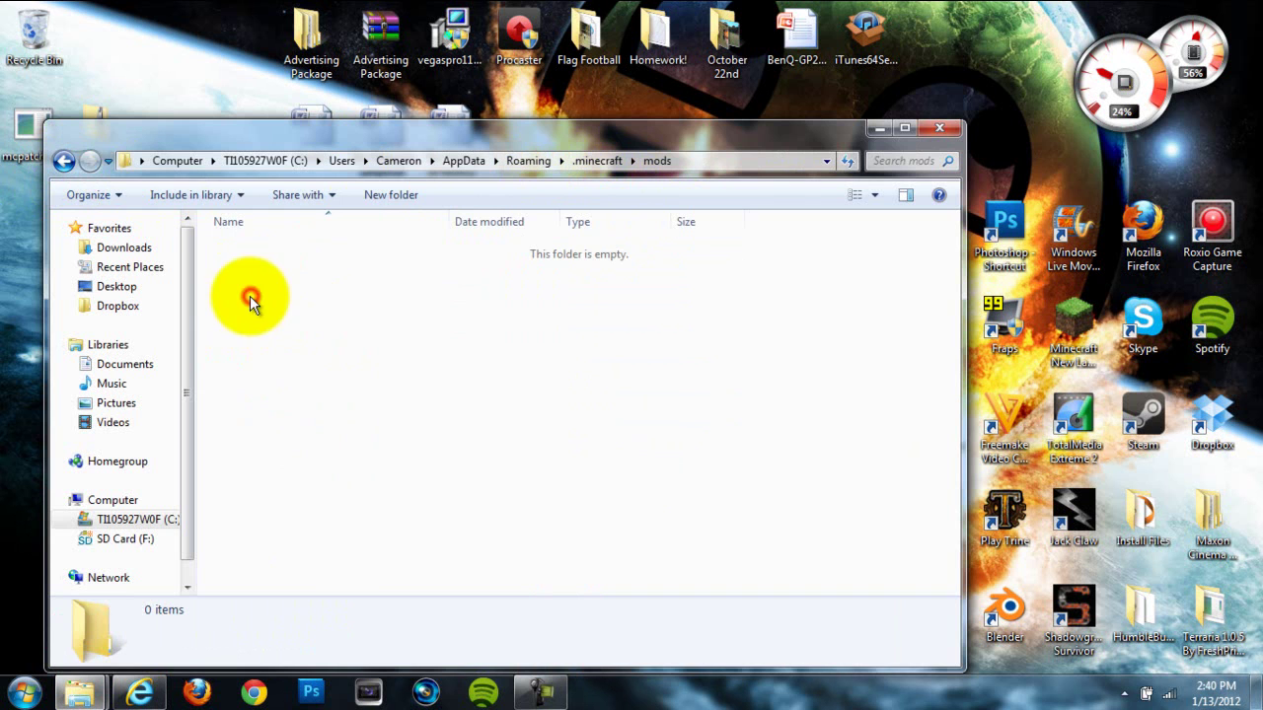
pyautogui.rightClick(250, 296)
pyautogui.moveTo(354, 531)
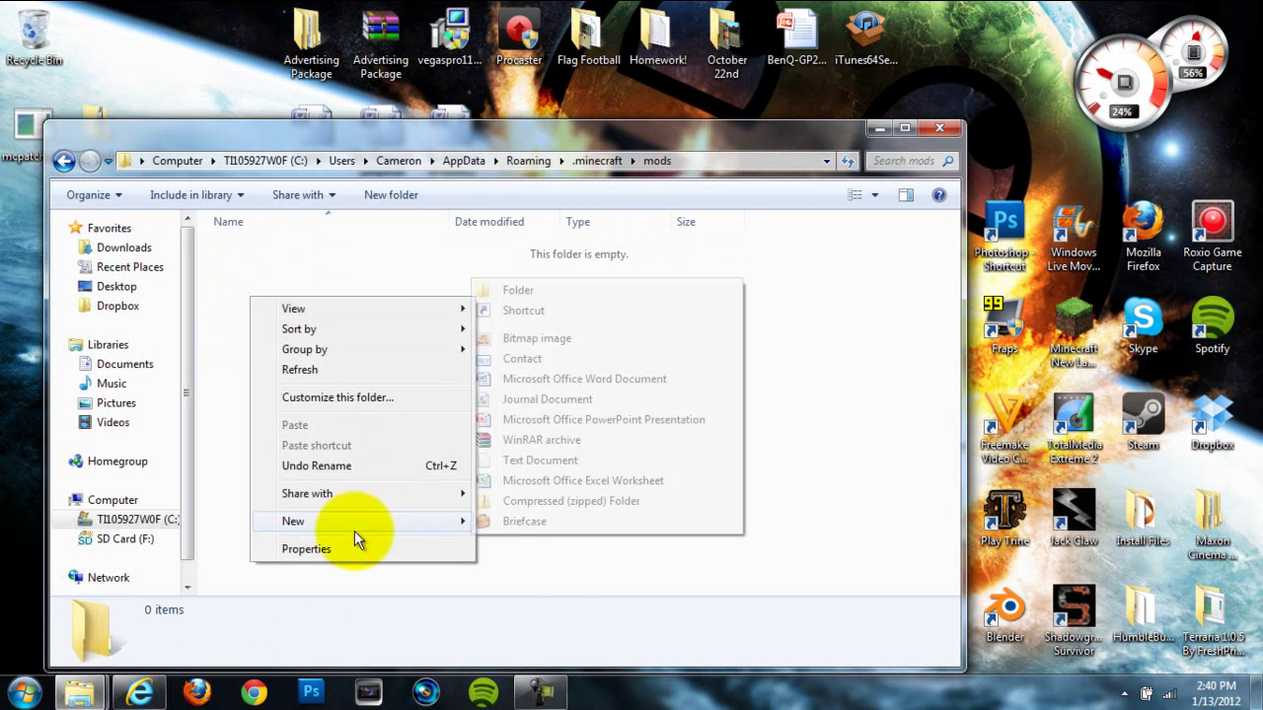
pyautogui.click(549, 294)
pyautogui.press('BackSpace')
pyautogui.write('zombe')
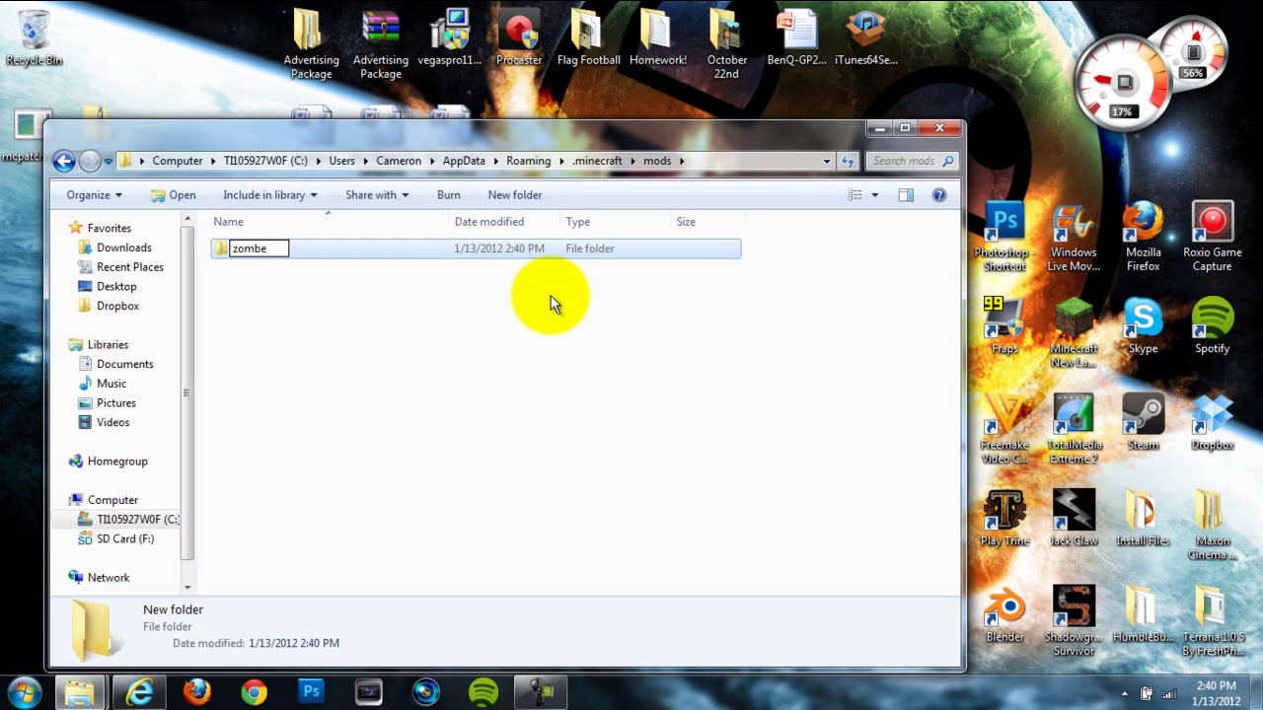
pyautogui.press('Return')
pyautogui.click(545, 297)
pyautogui.click(540, 255)
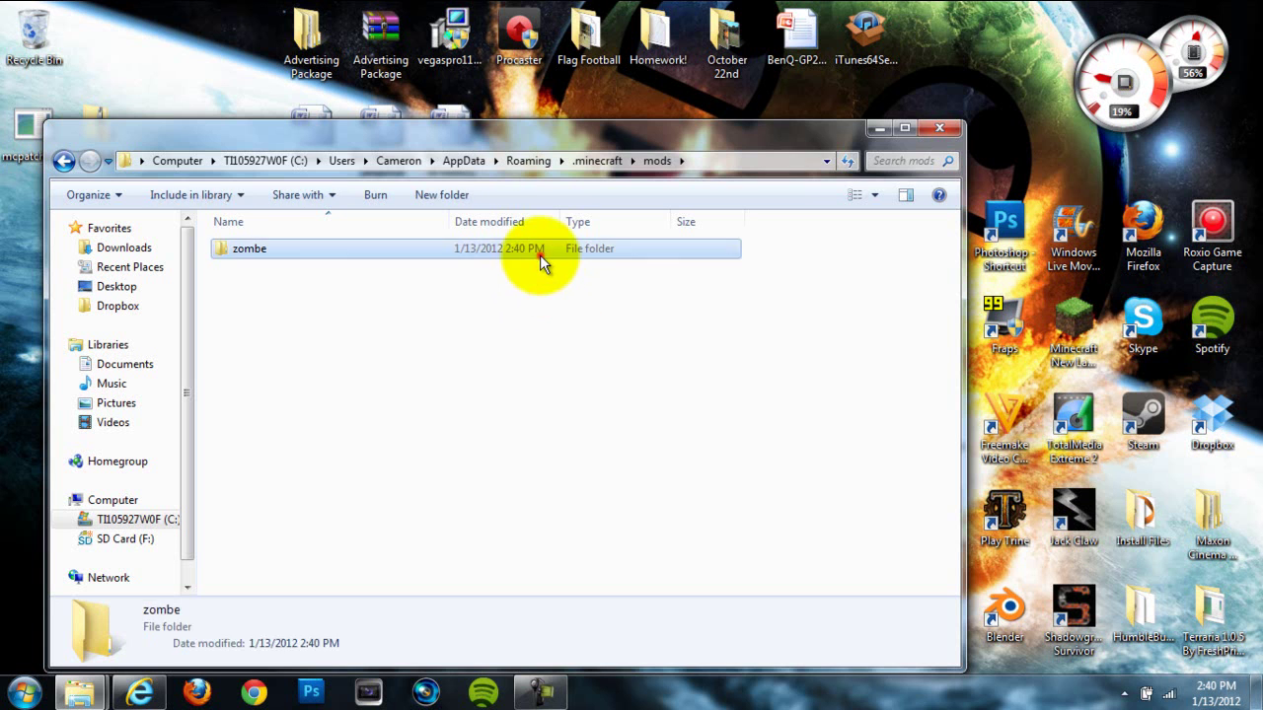
# Open the zombe folder and move its window clear of the extracted modpack folder on the desktop
pyautogui.doubleClick(539, 255)
pyautogui.moveTo(535, 129); pyautogui.dragTo(767, 118)
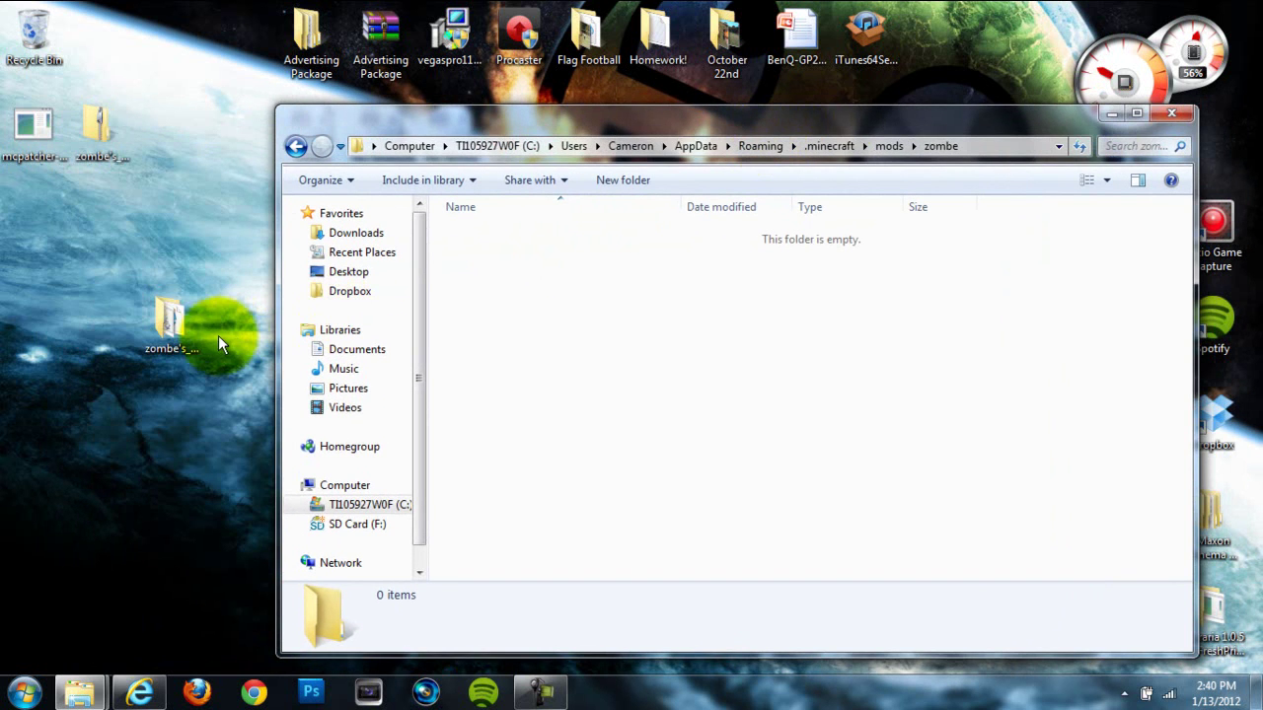
pyautogui.moveTo(164, 326); pyautogui.dragTo(103, 348)
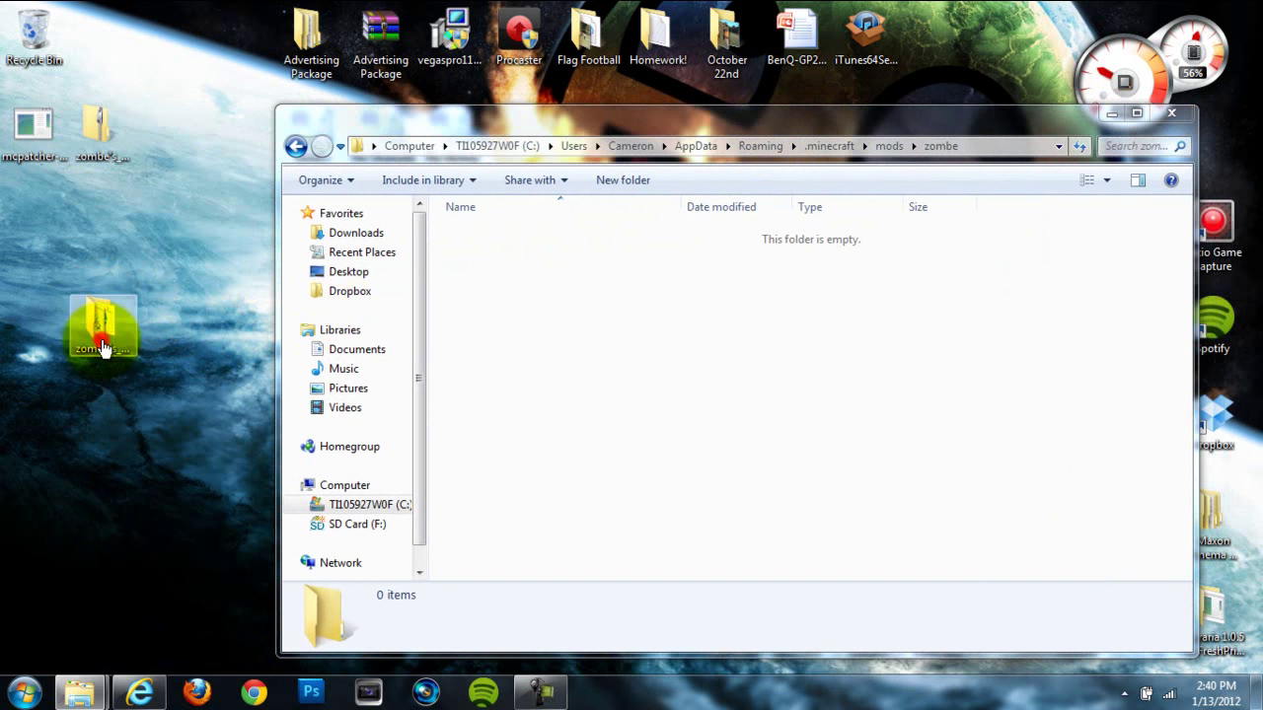
# Move all the text files from the modpack's config folder into the mods\zombe folder and close the modpack window
pyautogui.doubleClick(103, 348)
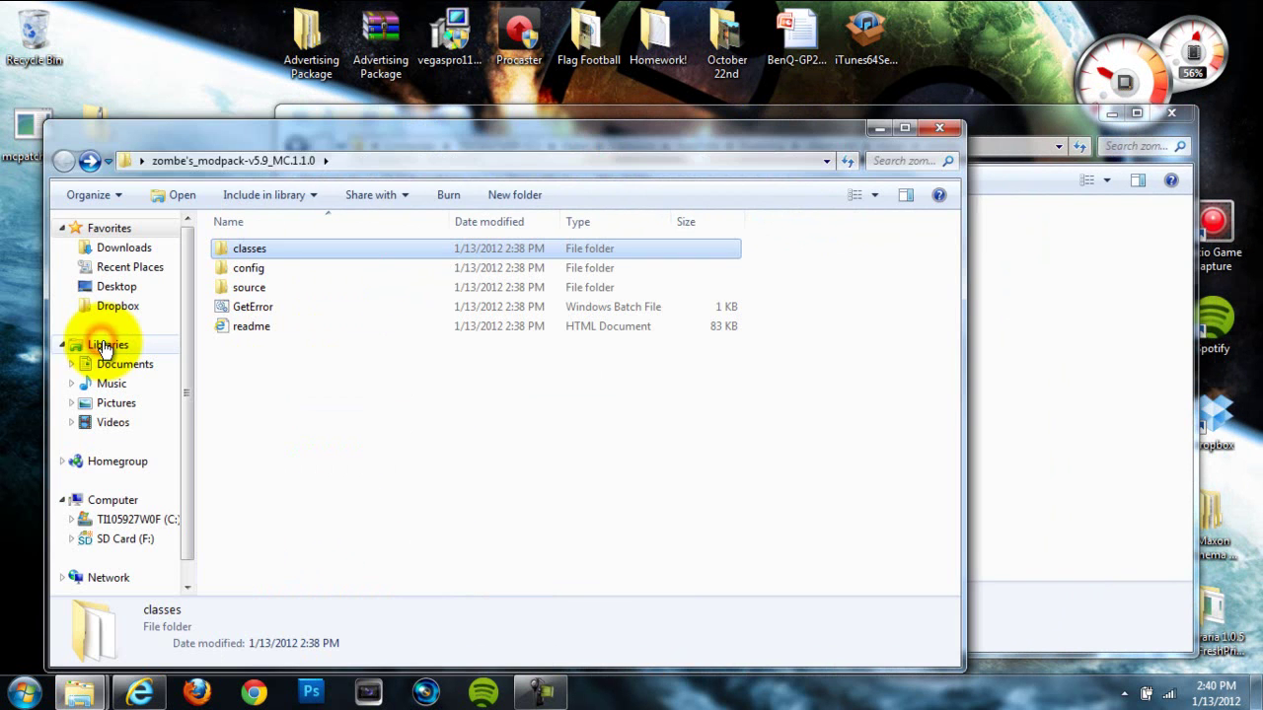
pyautogui.doubleClick(259, 268)
pyautogui.moveTo(314, 559); pyautogui.dragTo(1078, 491)
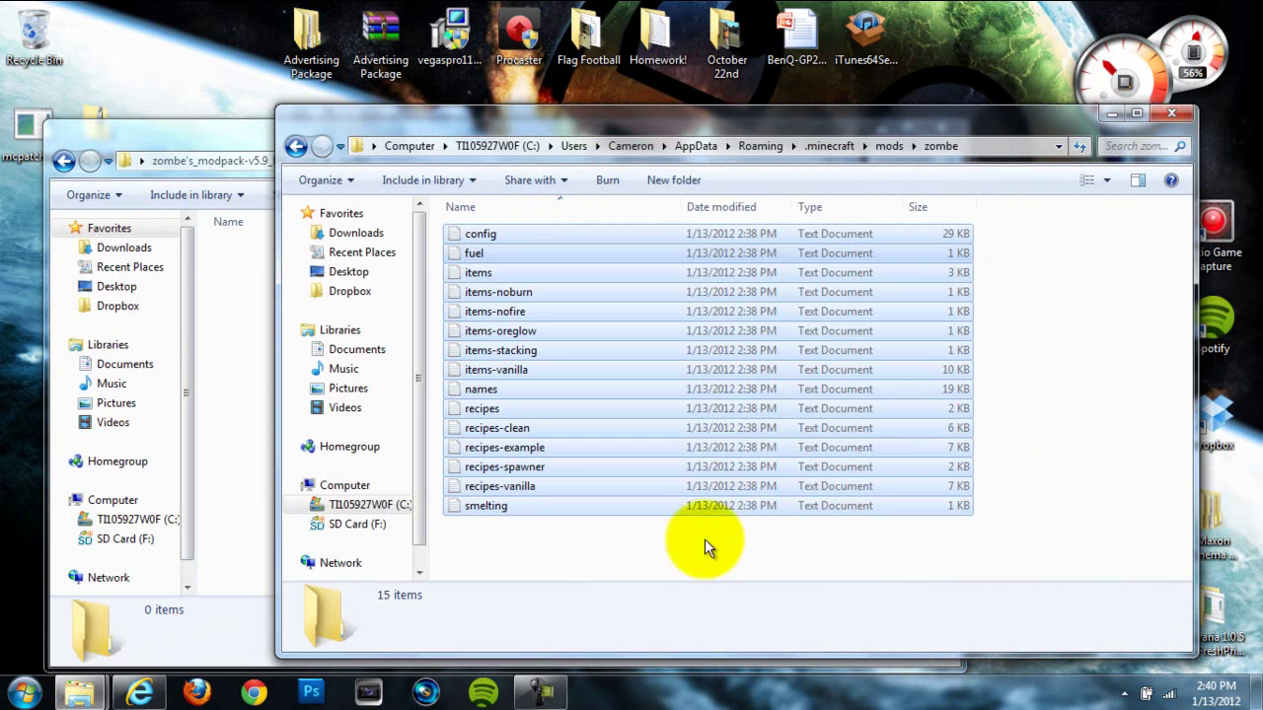
pyautogui.click(244, 150)
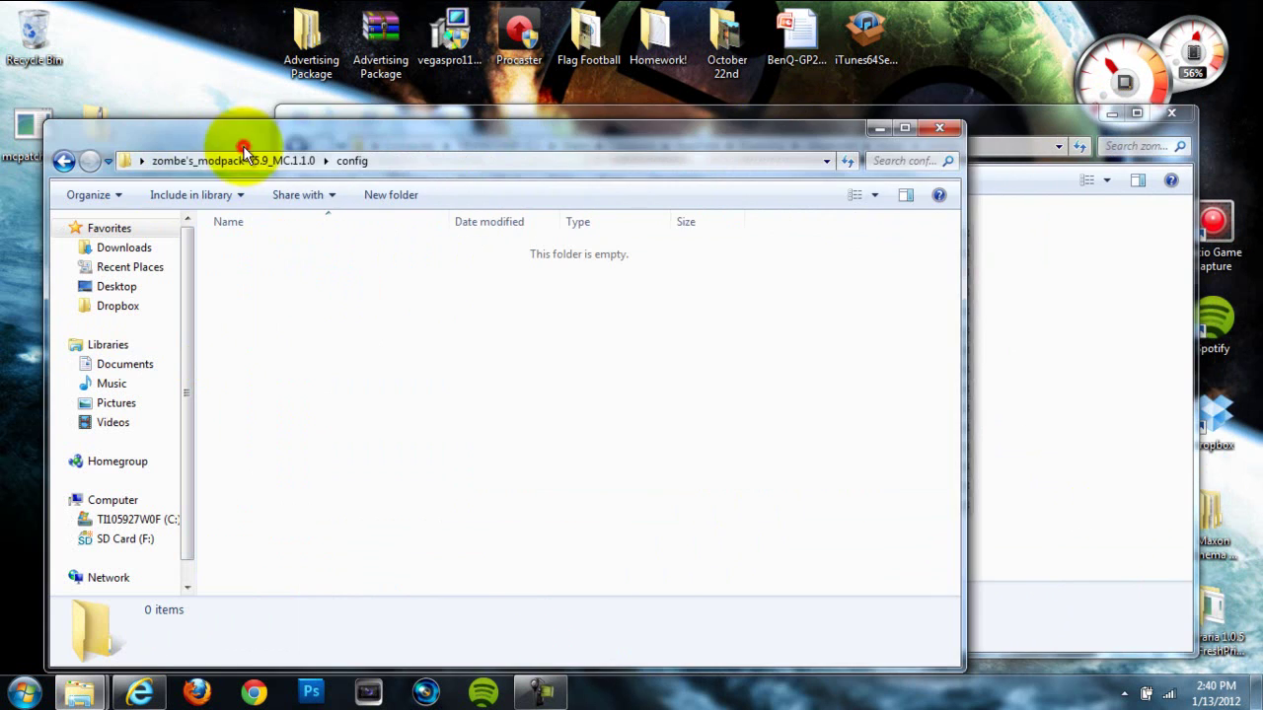
pyautogui.click(939, 130)
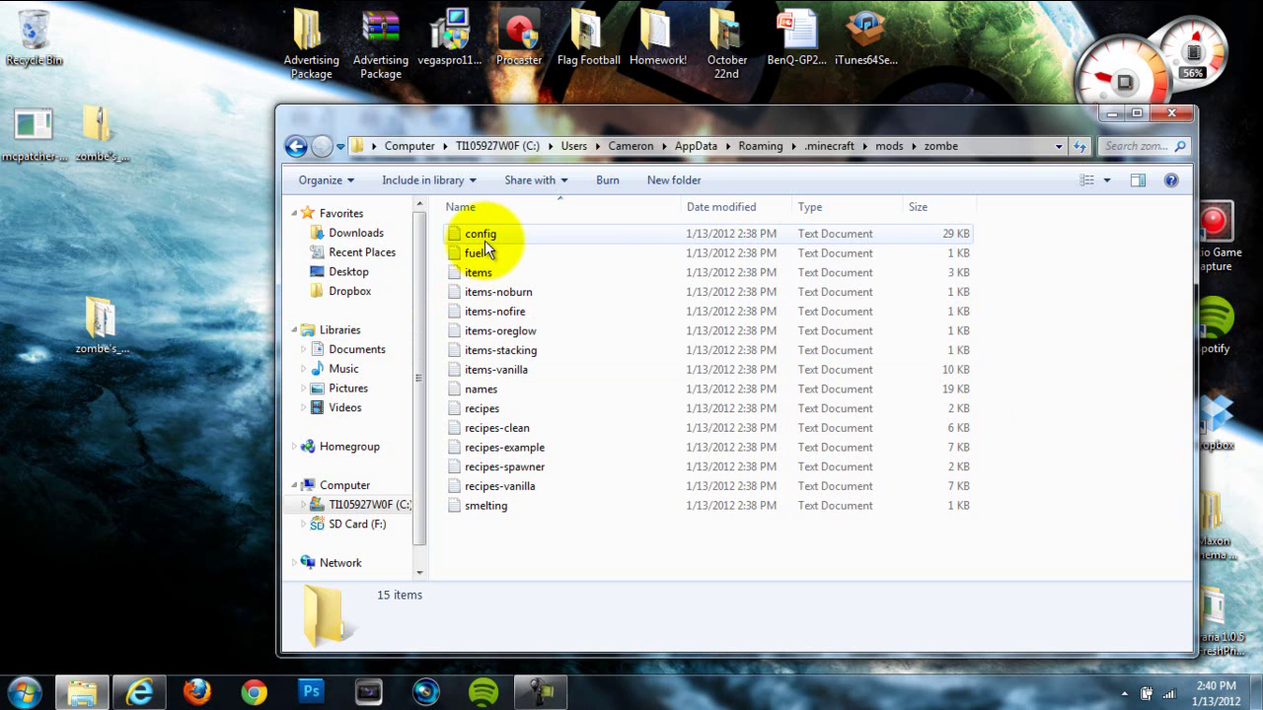
# Open the config text file in the zombe folder and enable the fly mod by removing the # before modFlyEnabled
pyautogui.doubleClick(636, 241)
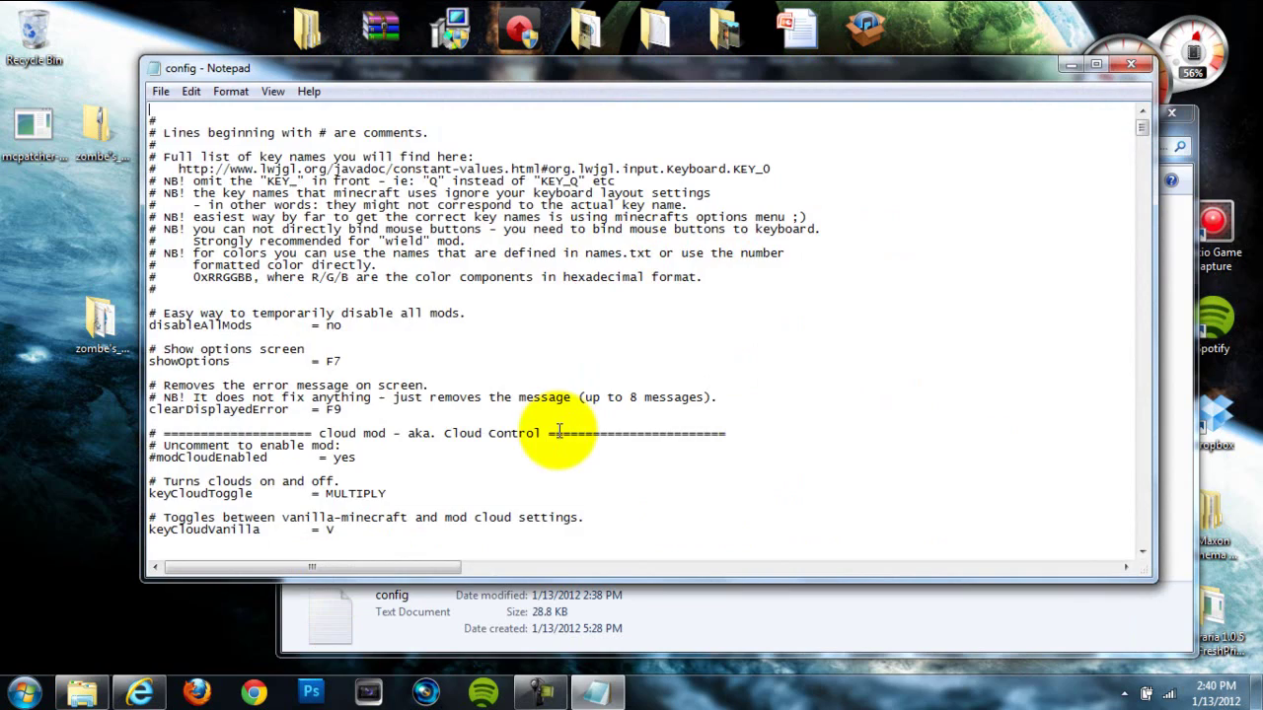
pyautogui.scroll(-20, 558, 431)
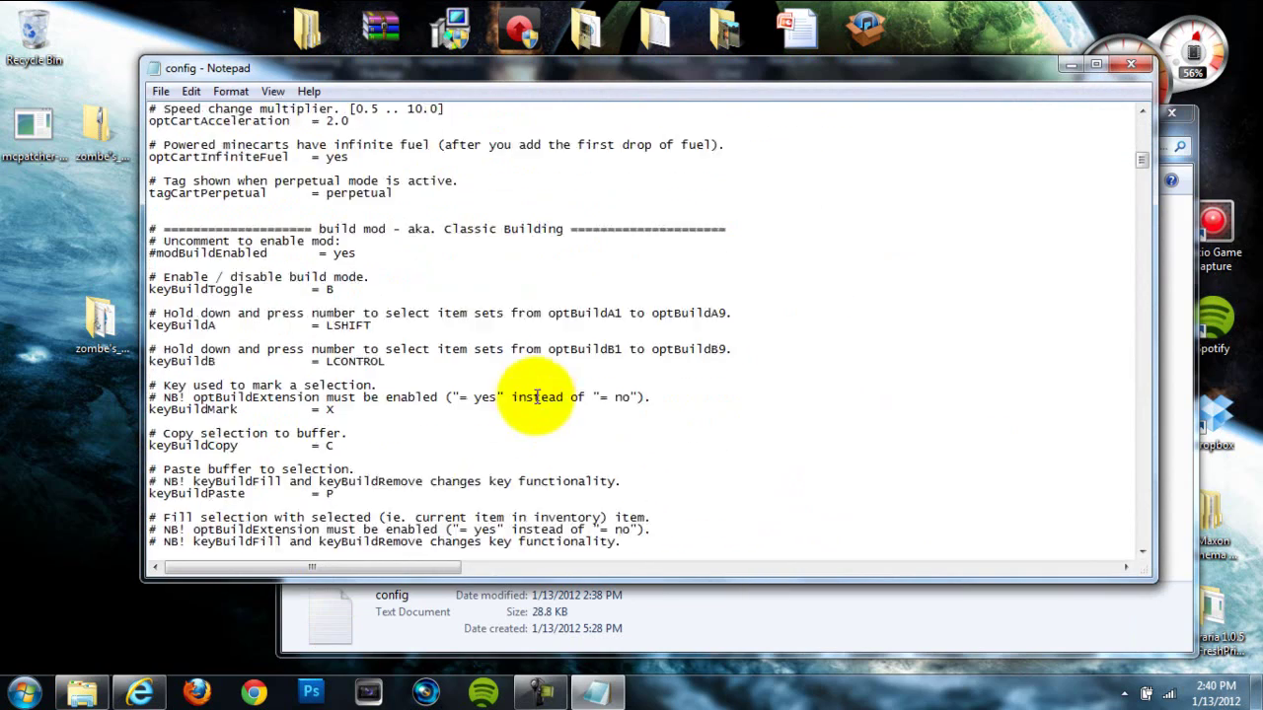
pyautogui.scroll(-10, 537, 396)
pyautogui.rightClick(538, 398)
pyautogui.click(454, 400)
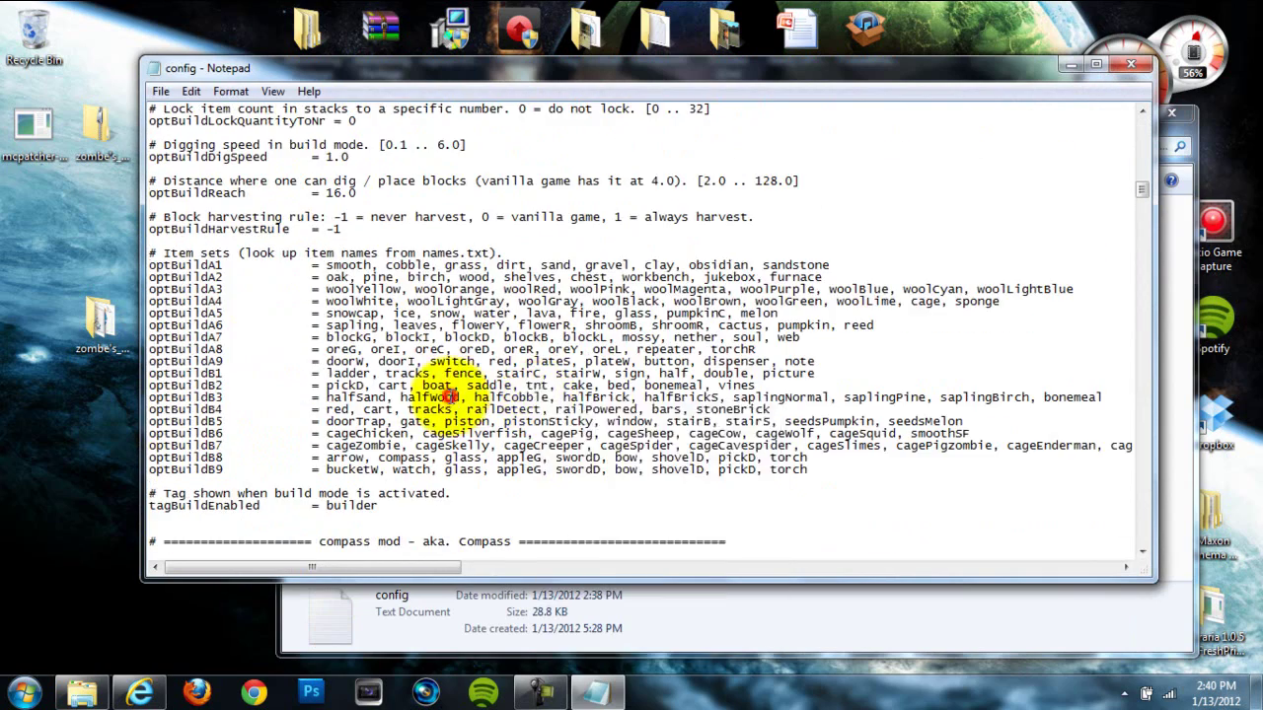
pyautogui.scroll(-13, 452, 398)
pyautogui.scroll(-4, 452, 398)
pyautogui.moveTo(319, 301); pyautogui.dragTo(480, 314)
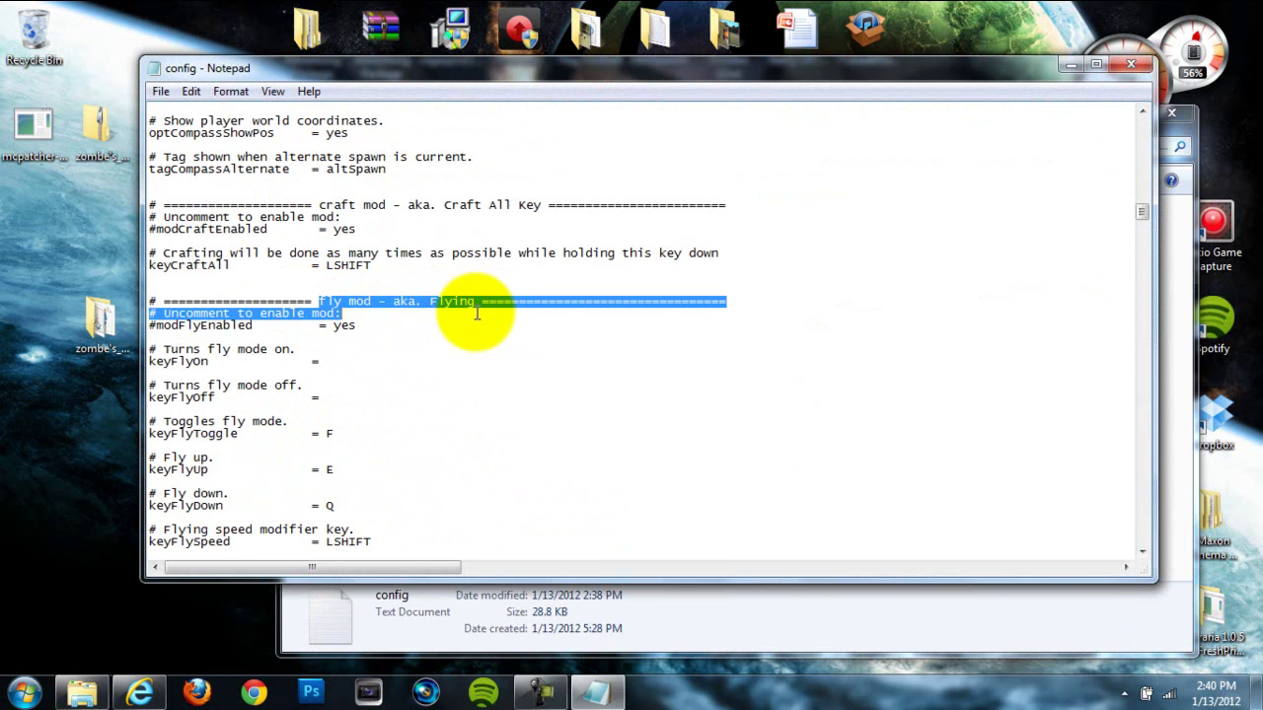
pyautogui.click(459, 299)
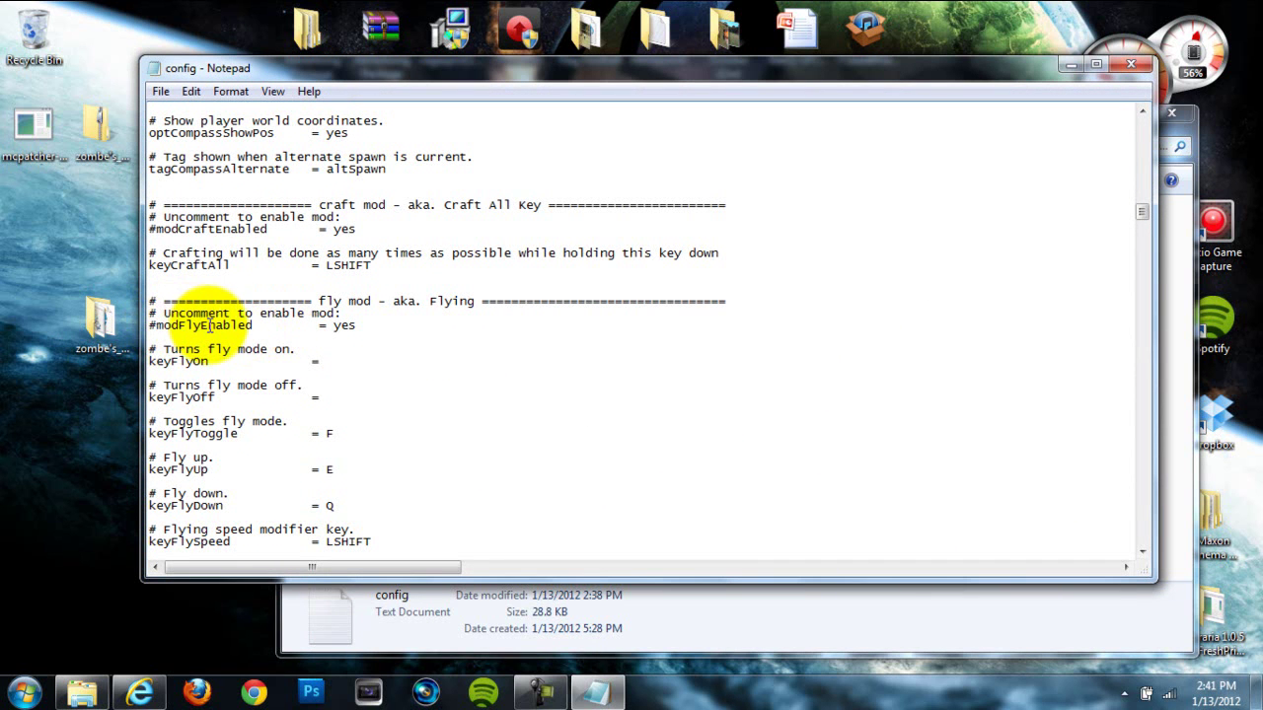
pyautogui.press('BackSpace')
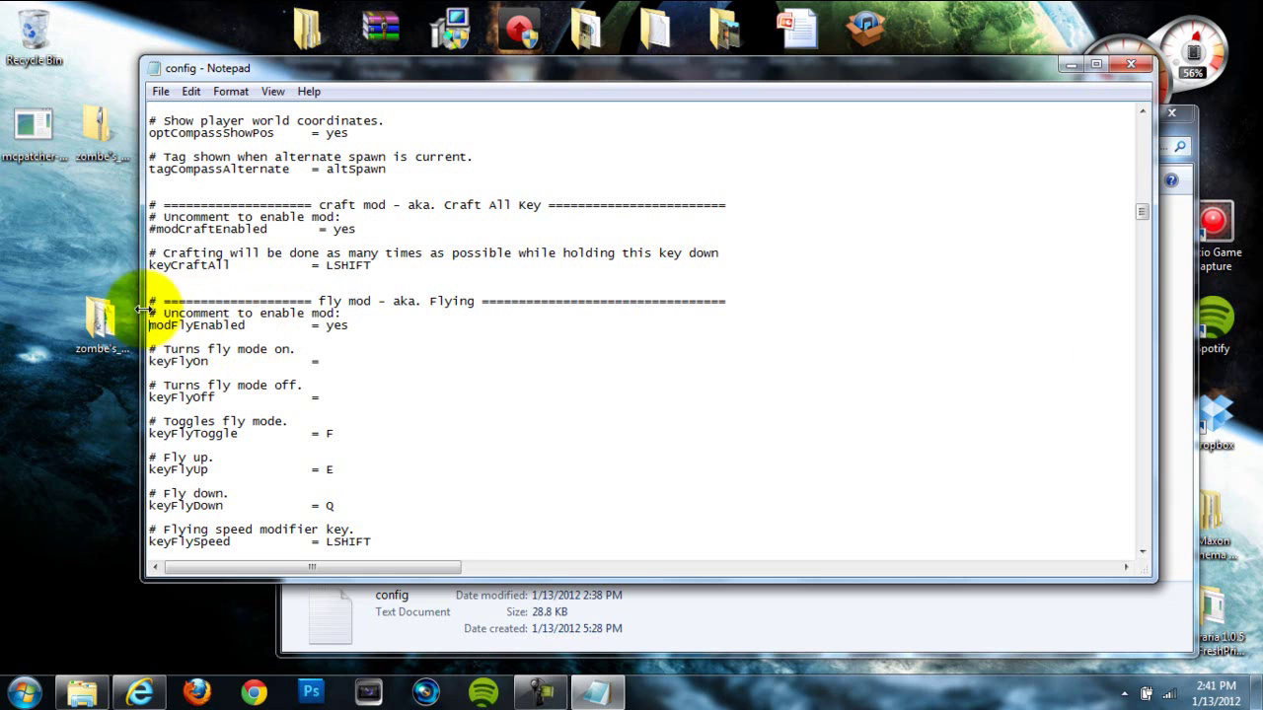
# Set keyFlyOn to B and keyFlyOff to Z in the fly mod section
pyautogui.click(344, 363)
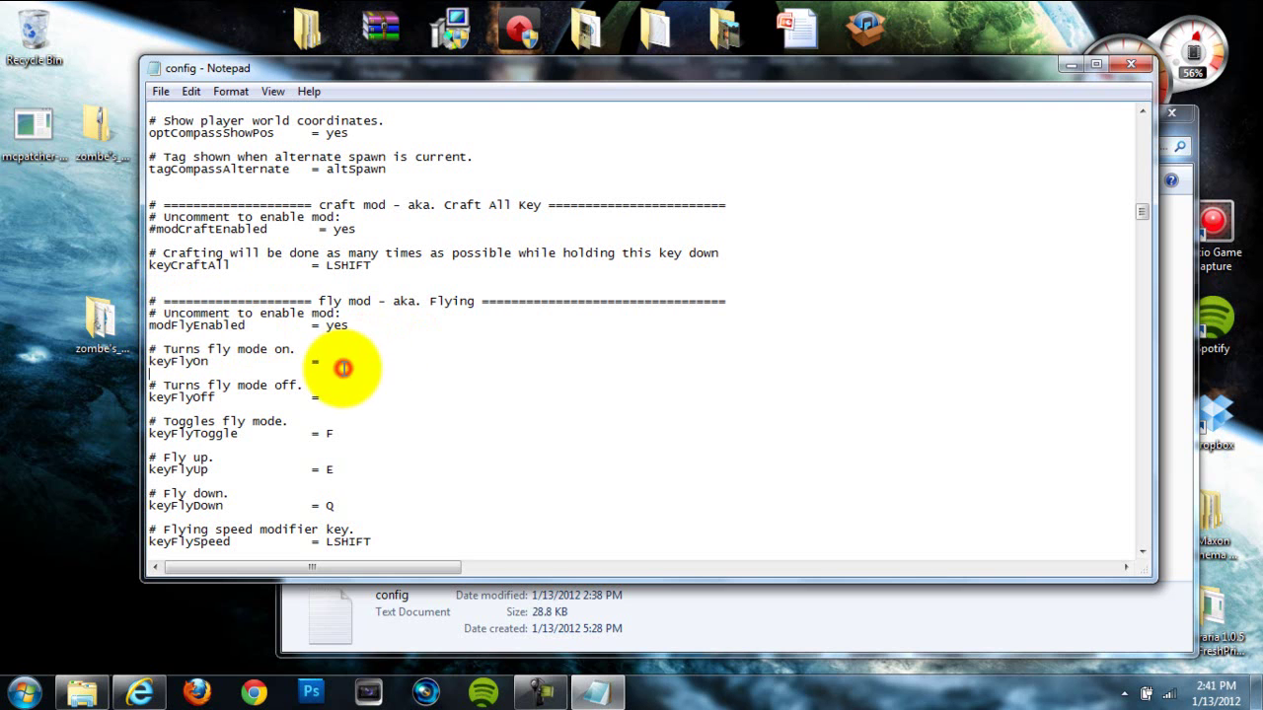
pyautogui.click(327, 360)
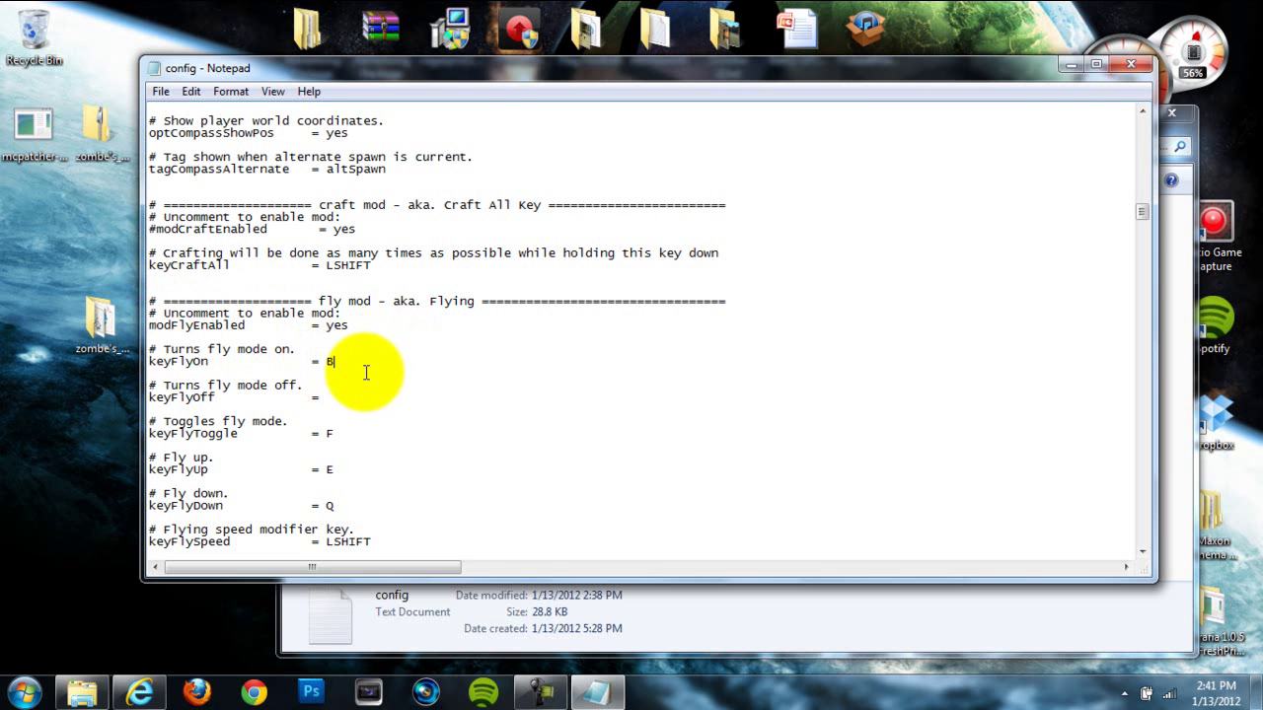
pyautogui.write('B')
pyautogui.click(339, 400)
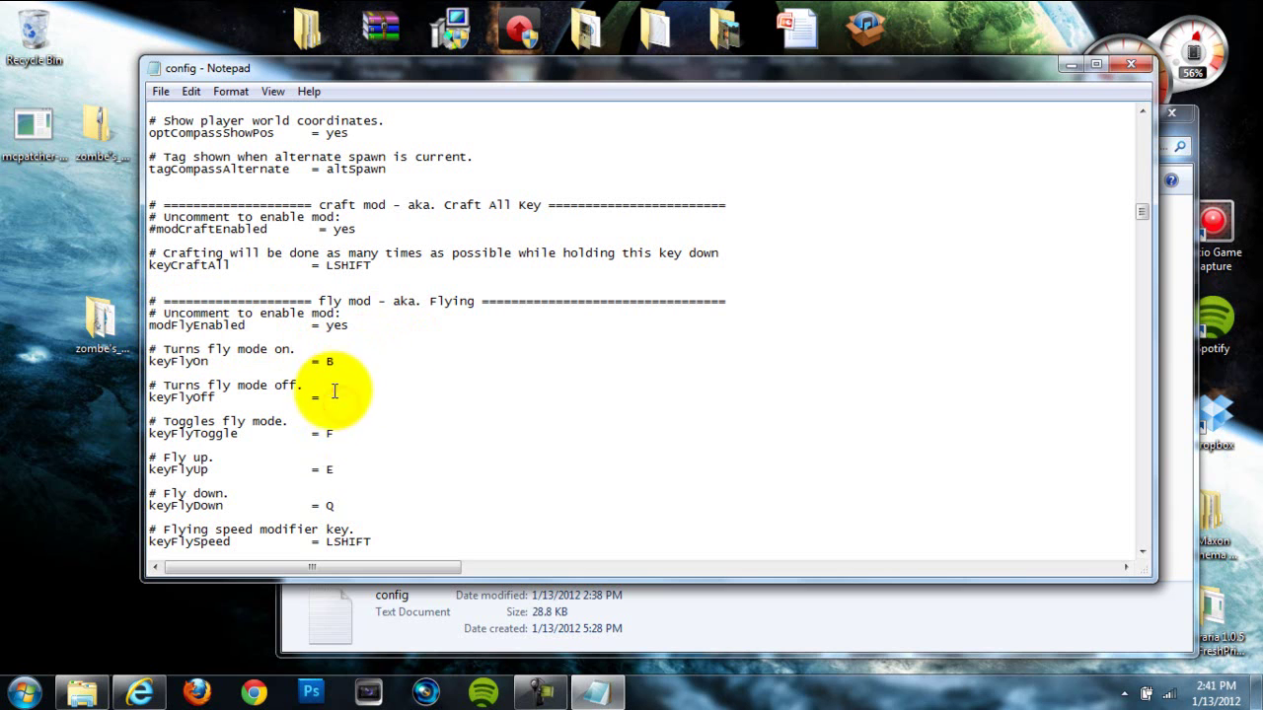
pyautogui.click(335, 395)
pyautogui.write('Z')
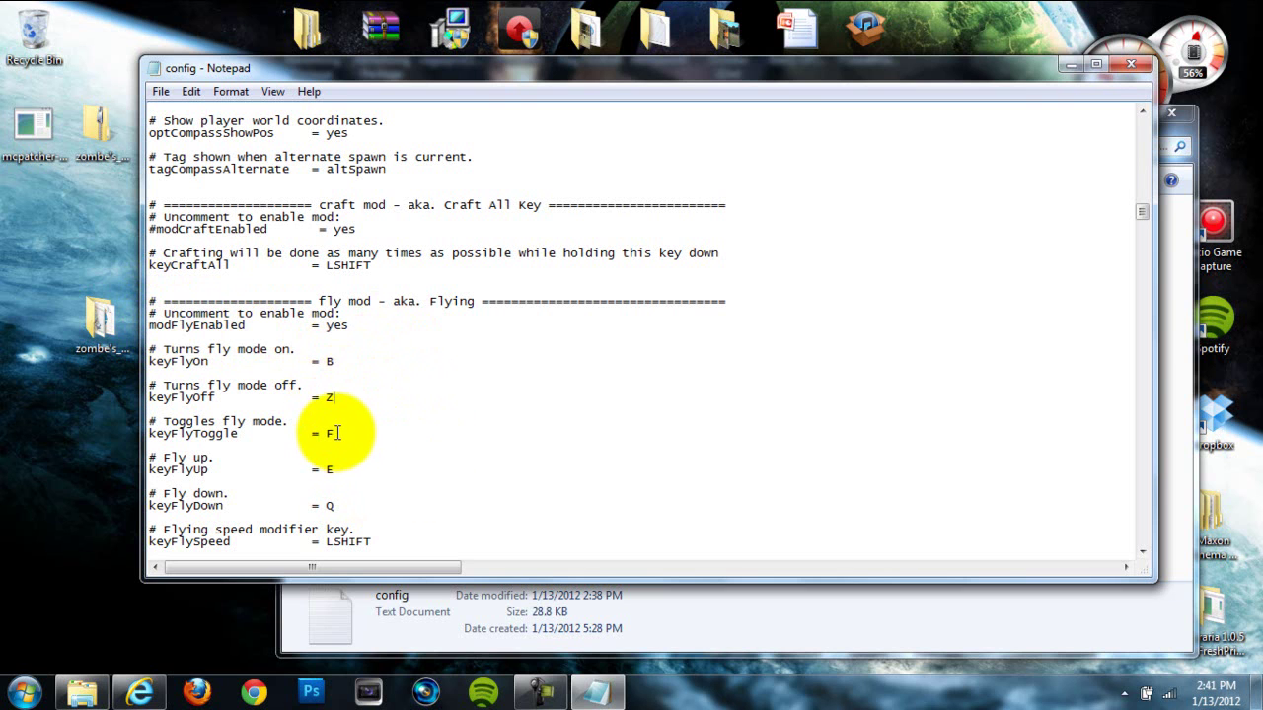
# Set keyFlyUp to Y, save the config file, and close it along with the zombe folder window
pyautogui.doubleClick(330, 470)
pyautogui.press('BackSpace')
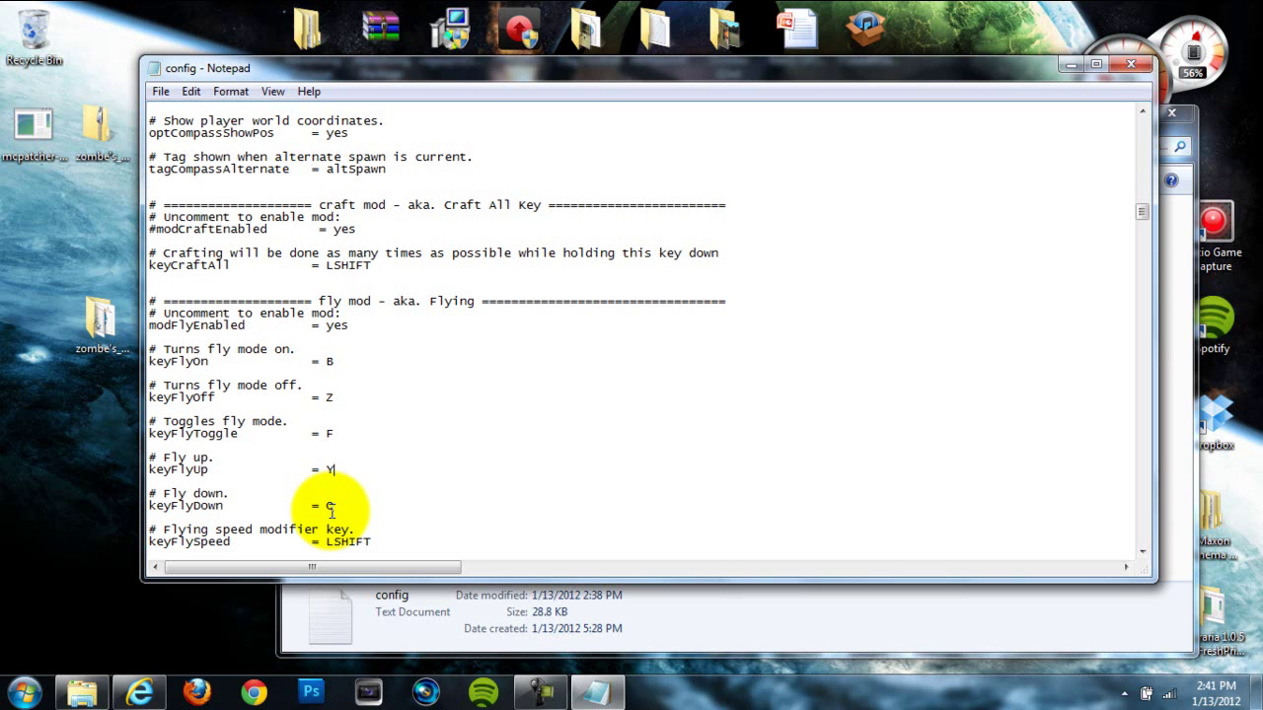
pyautogui.click(161, 91)
pyautogui.click(188, 153)
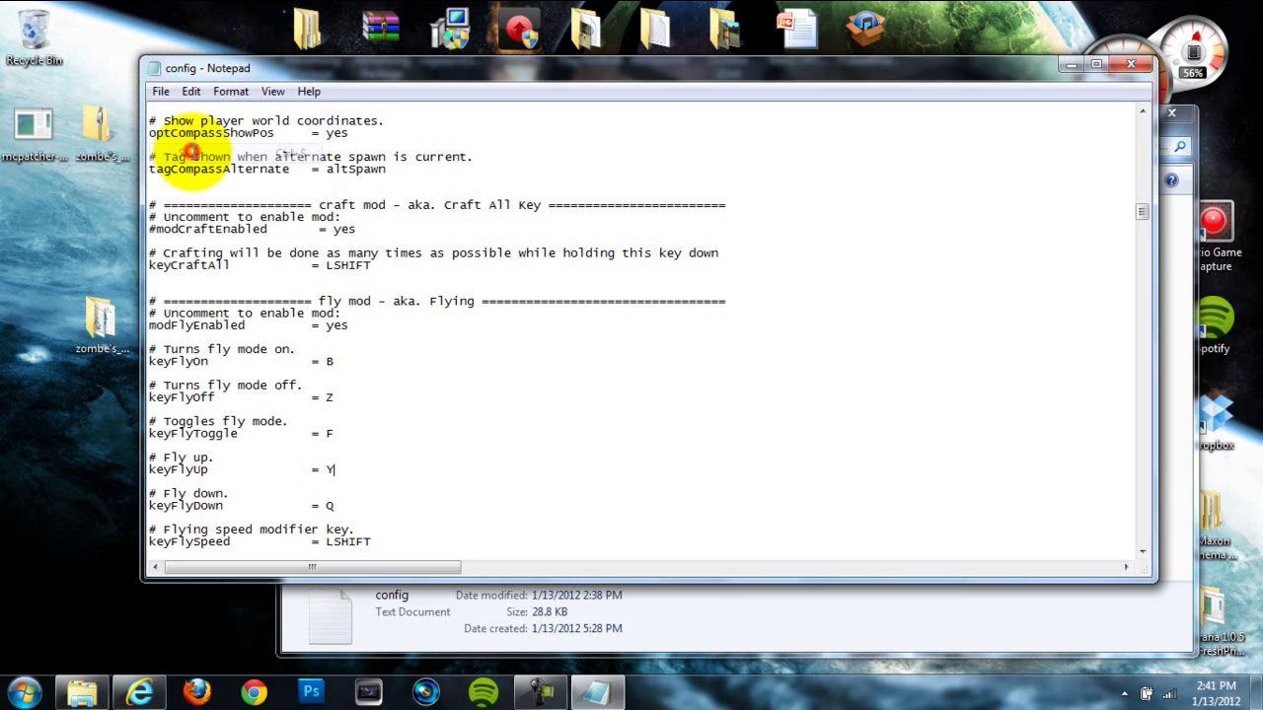
pyautogui.click(1126, 65)
pyautogui.click(1170, 115)
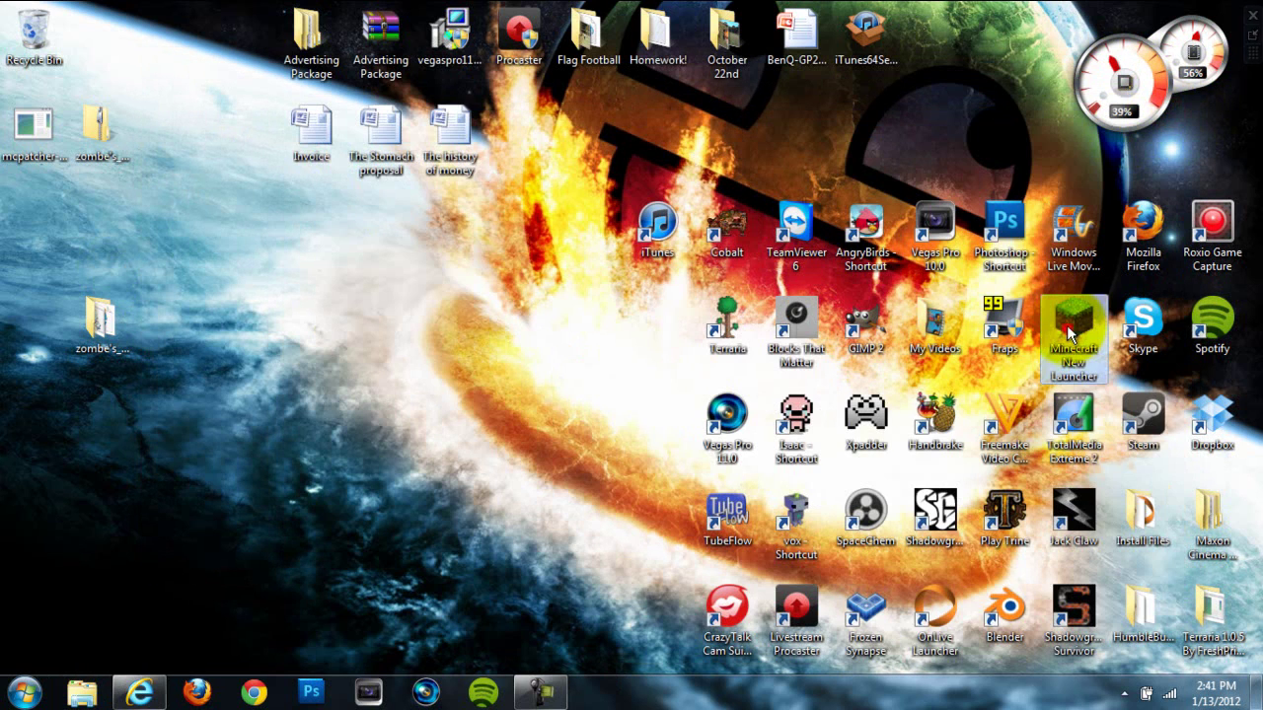
# Launch Minecraft from the desktop shortcut and log in with the remembered account details
pyautogui.rightClick(1068, 324)
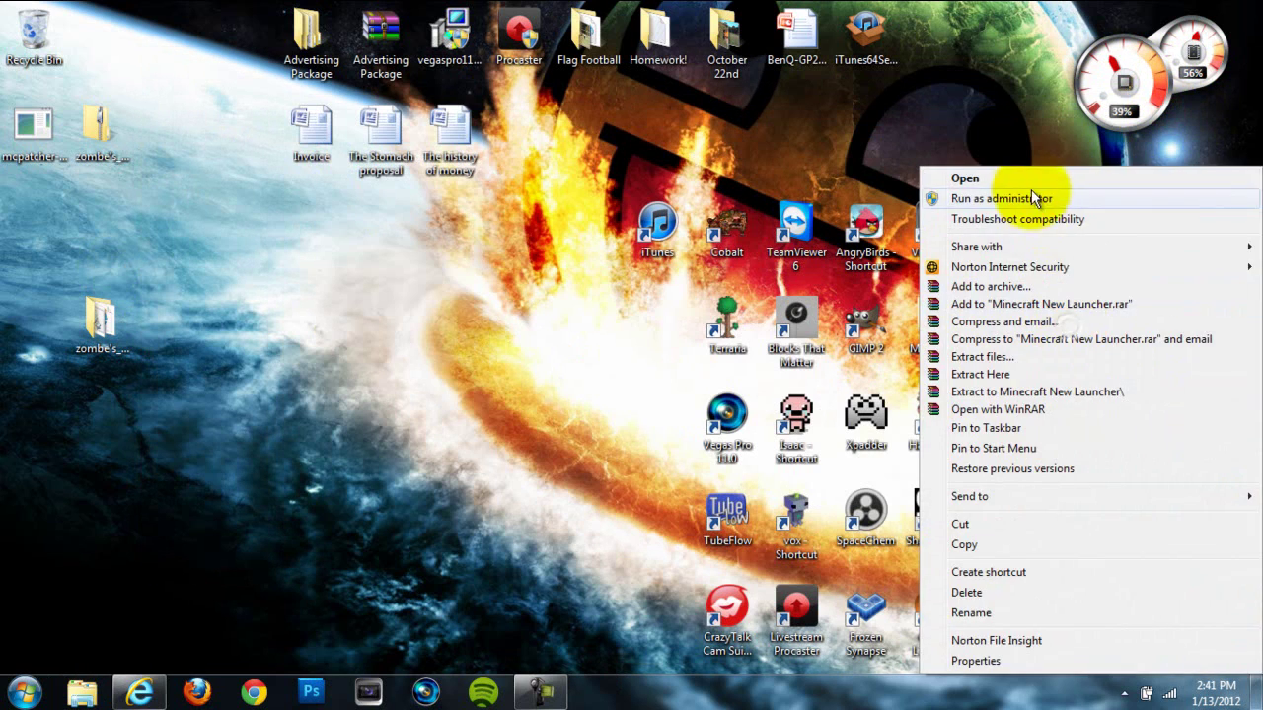
pyautogui.click(1030, 180)
pyautogui.click(684, 363)
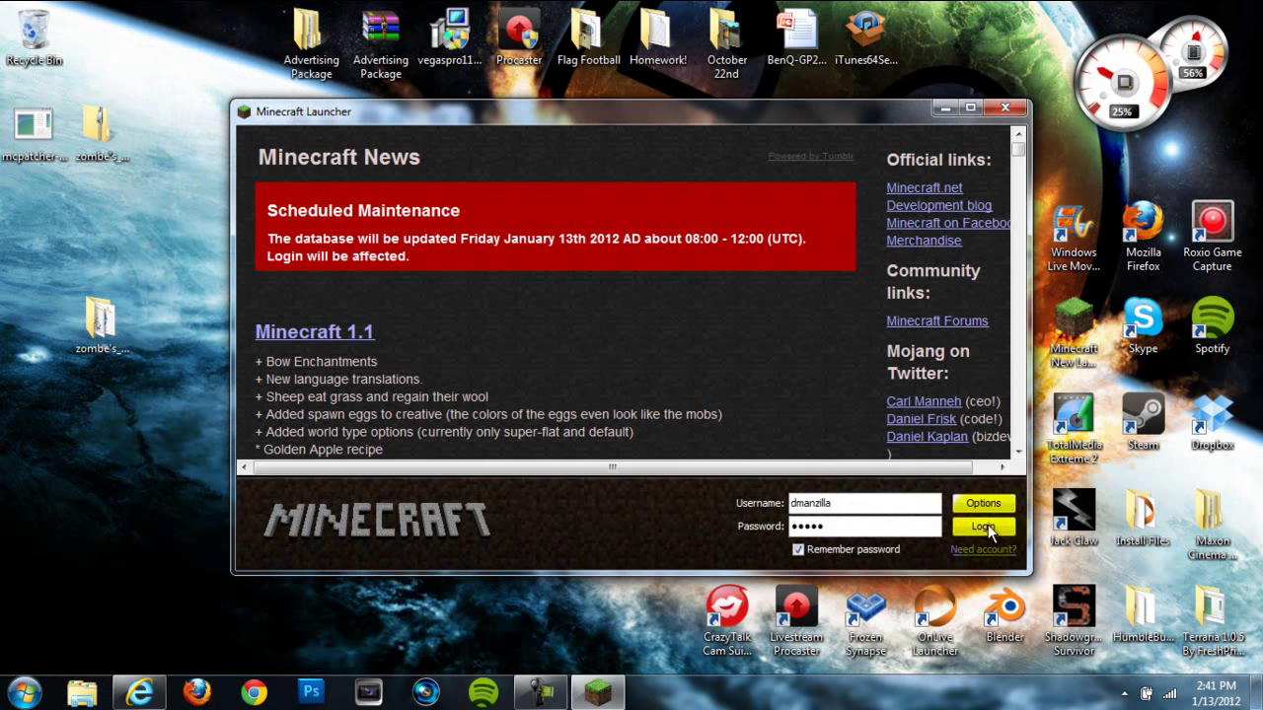
pyautogui.click(983, 525)
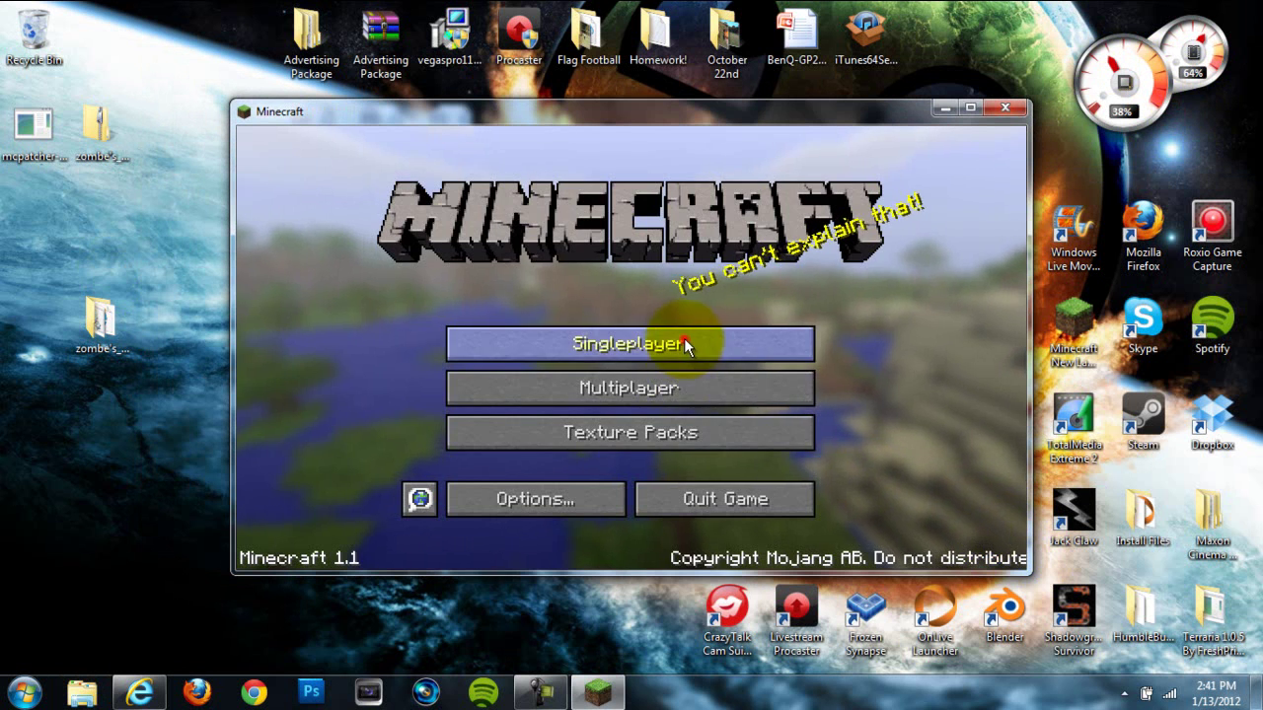
# Load the saved singleplayer world to test the installed modpack
pyautogui.click(684, 339)
pyautogui.doubleClick(617, 313)
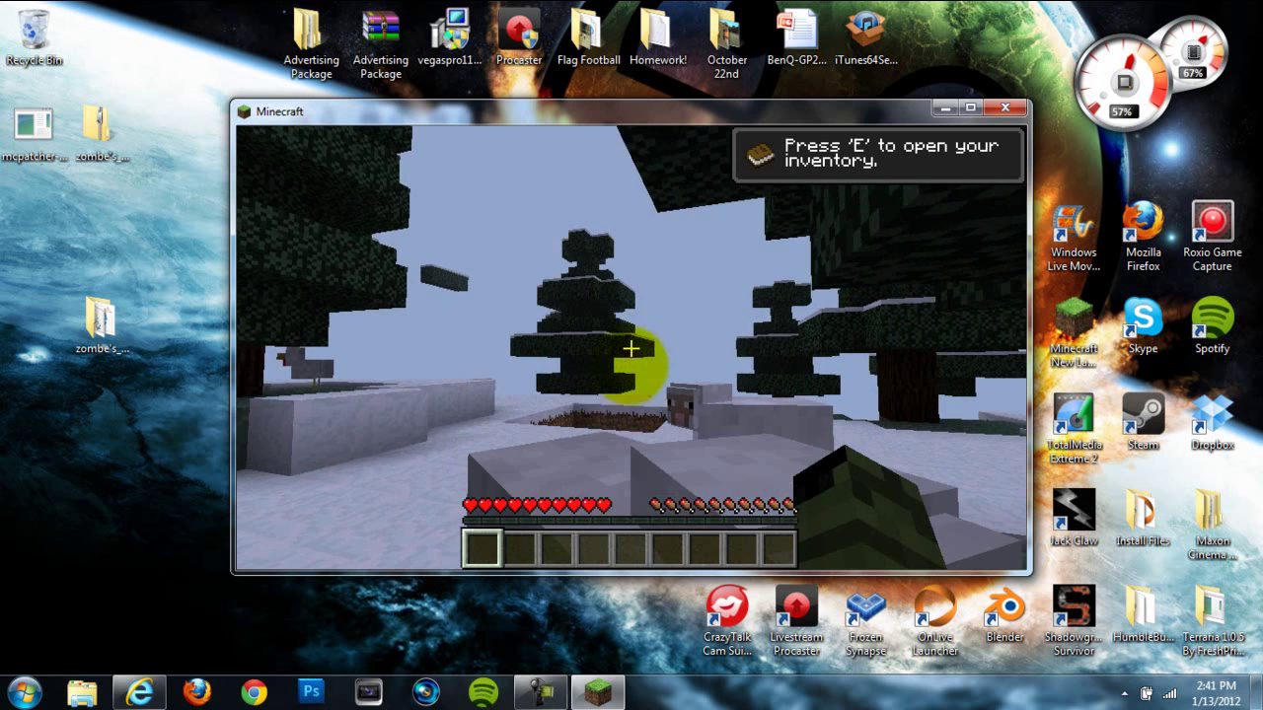
pyautogui.moveTo(558, 384)
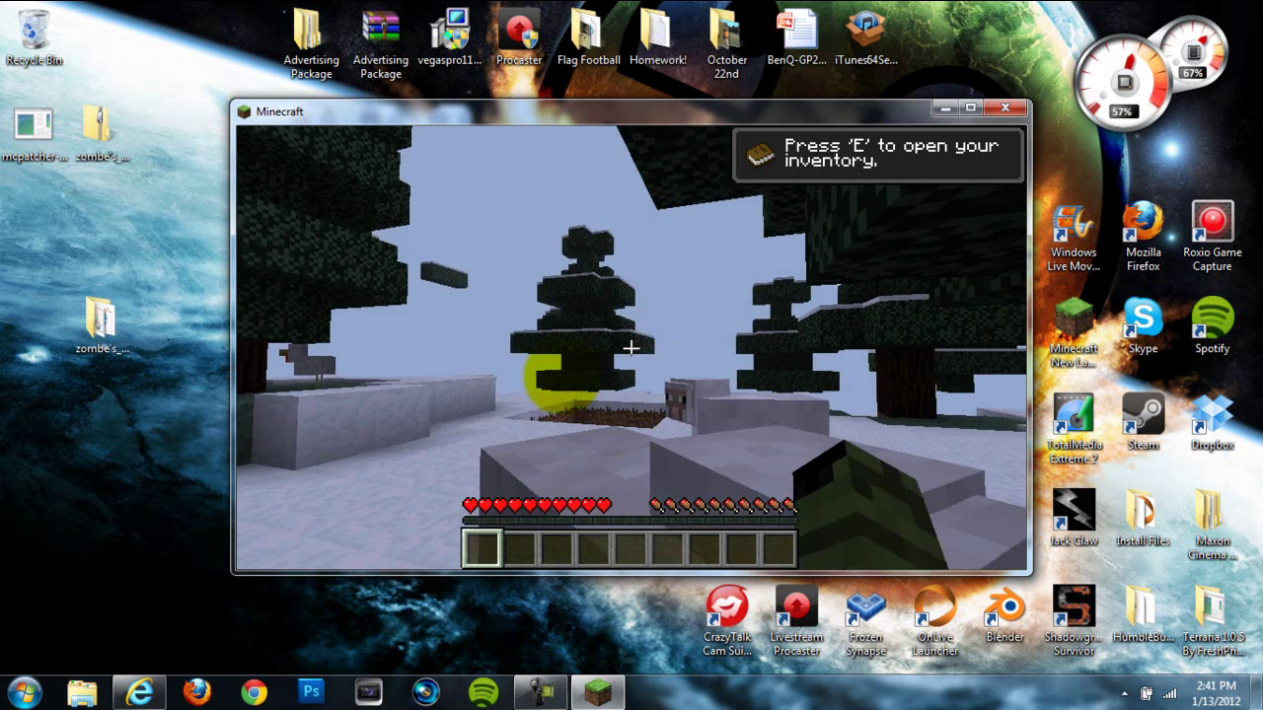
pyautogui.moveTo(680, 291)
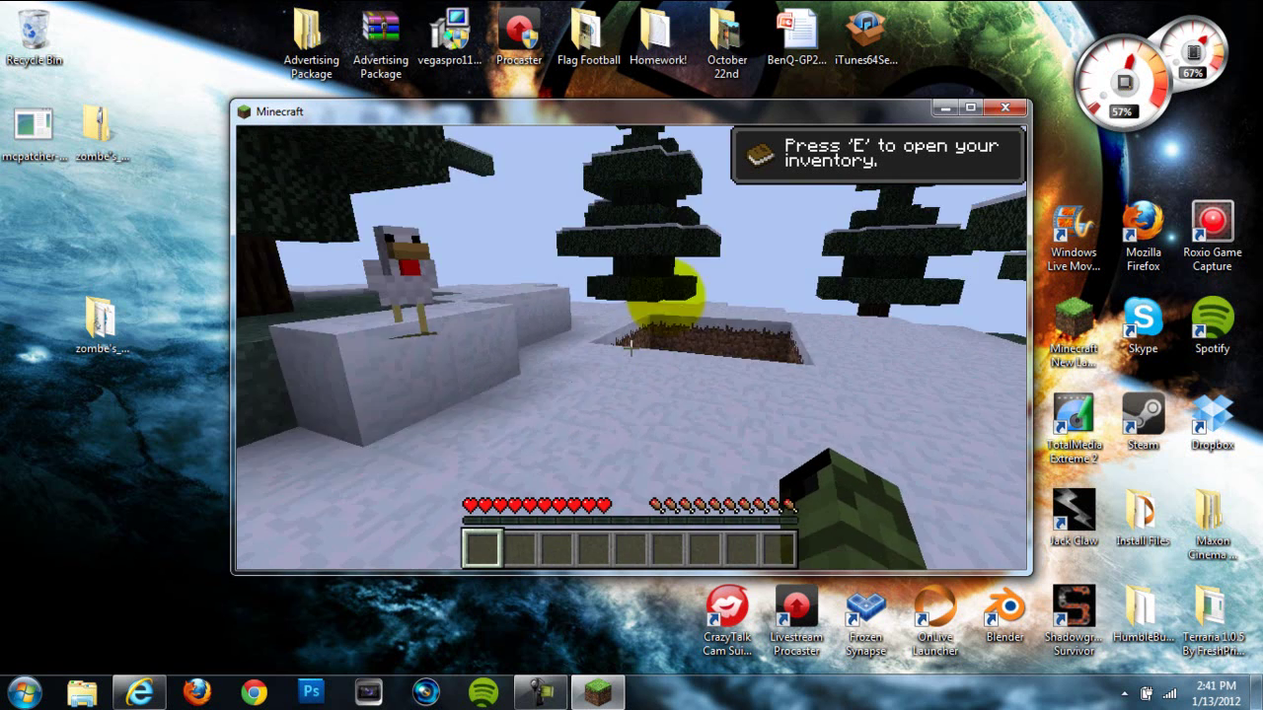
# Turn on fly mode, rise above the snowy ground to treetop height, and briefly open and close the inventory
pyautogui.moveTo(623, 390)
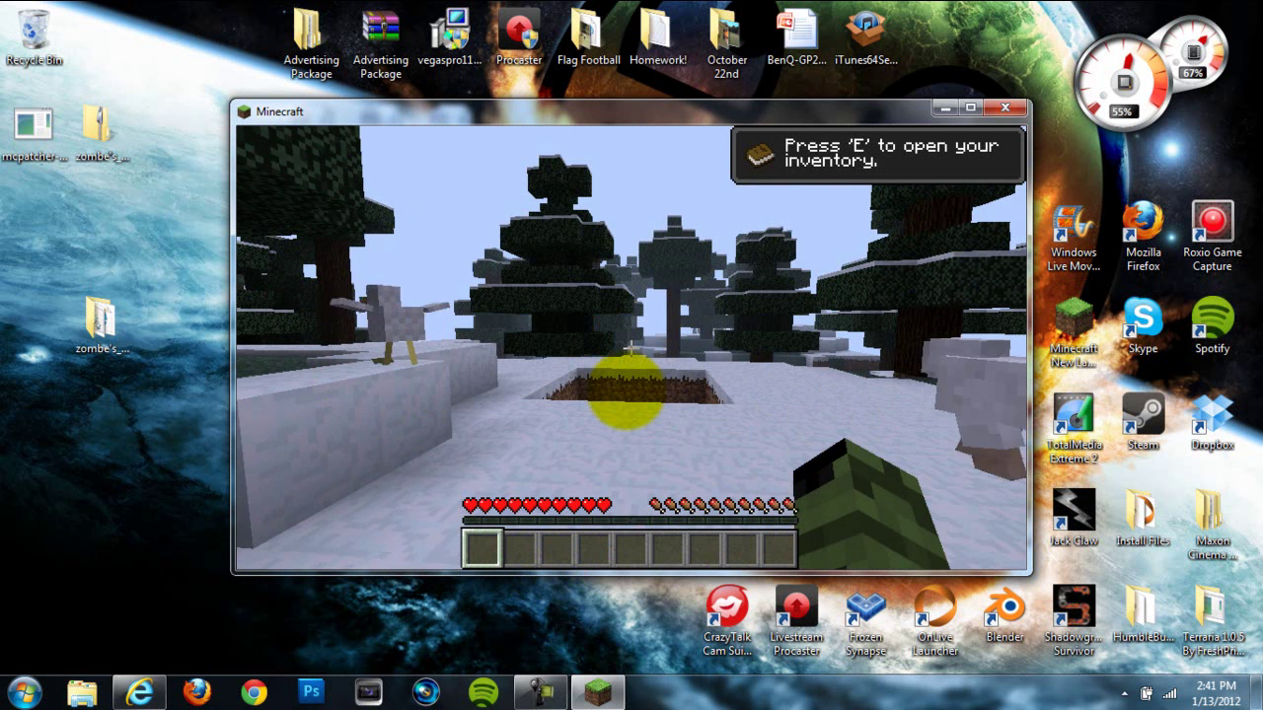
pyautogui.press('f')
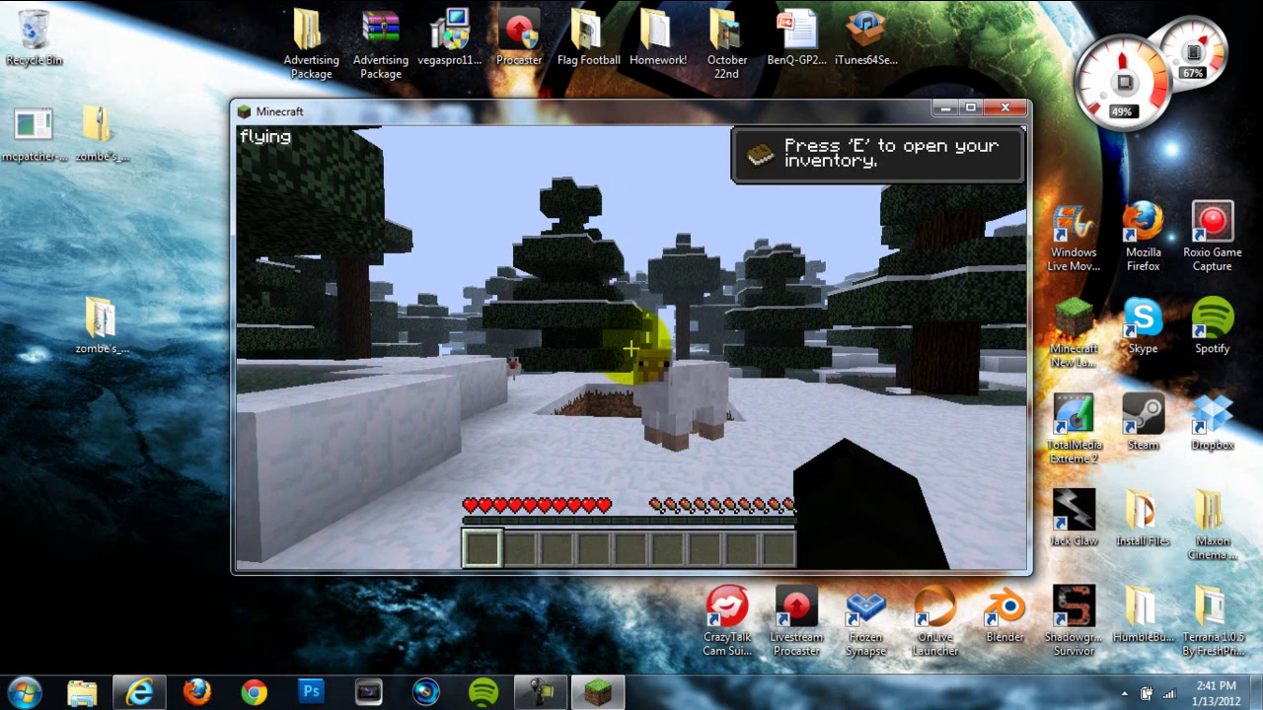
pyautogui.press('space')
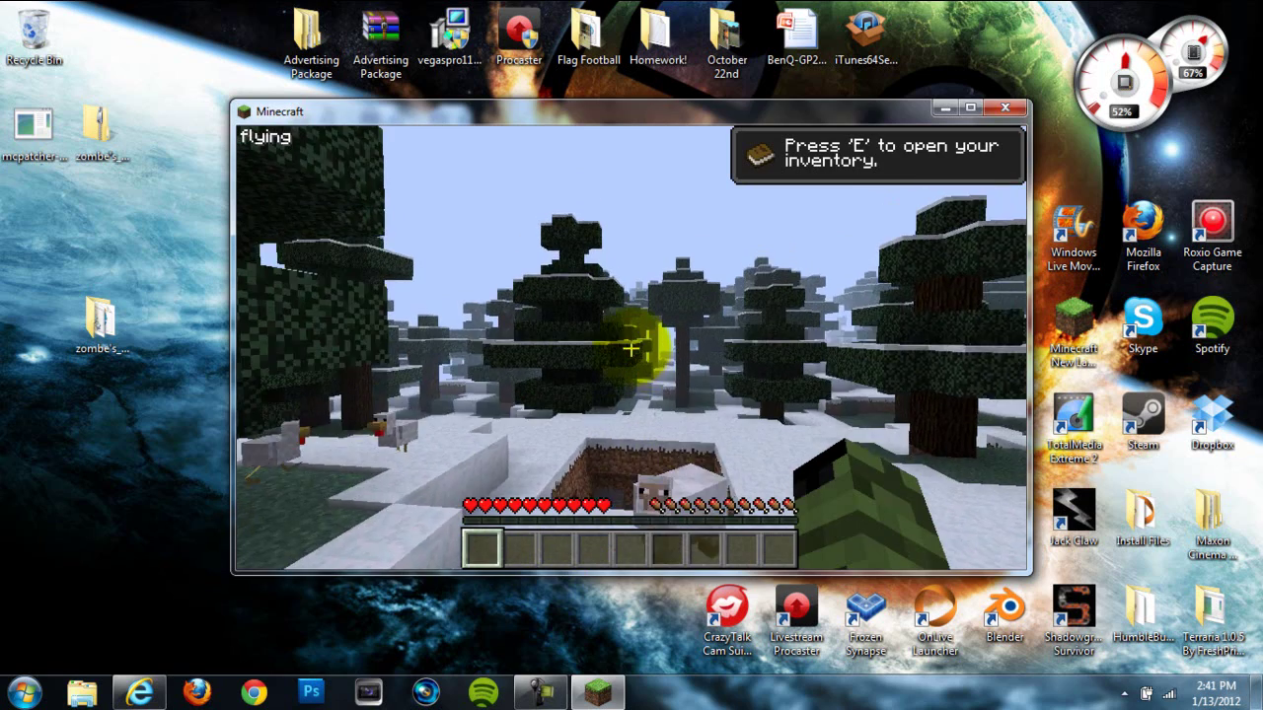
pyautogui.press('space')
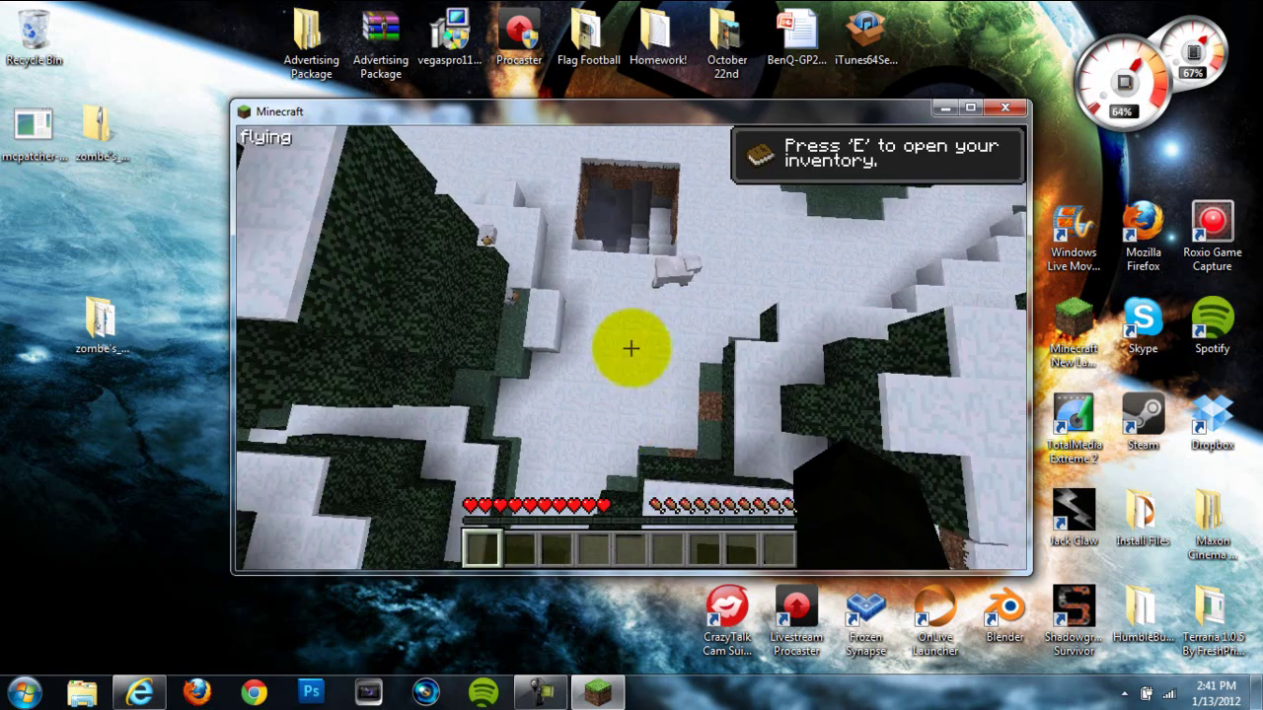
pyautogui.press('e')
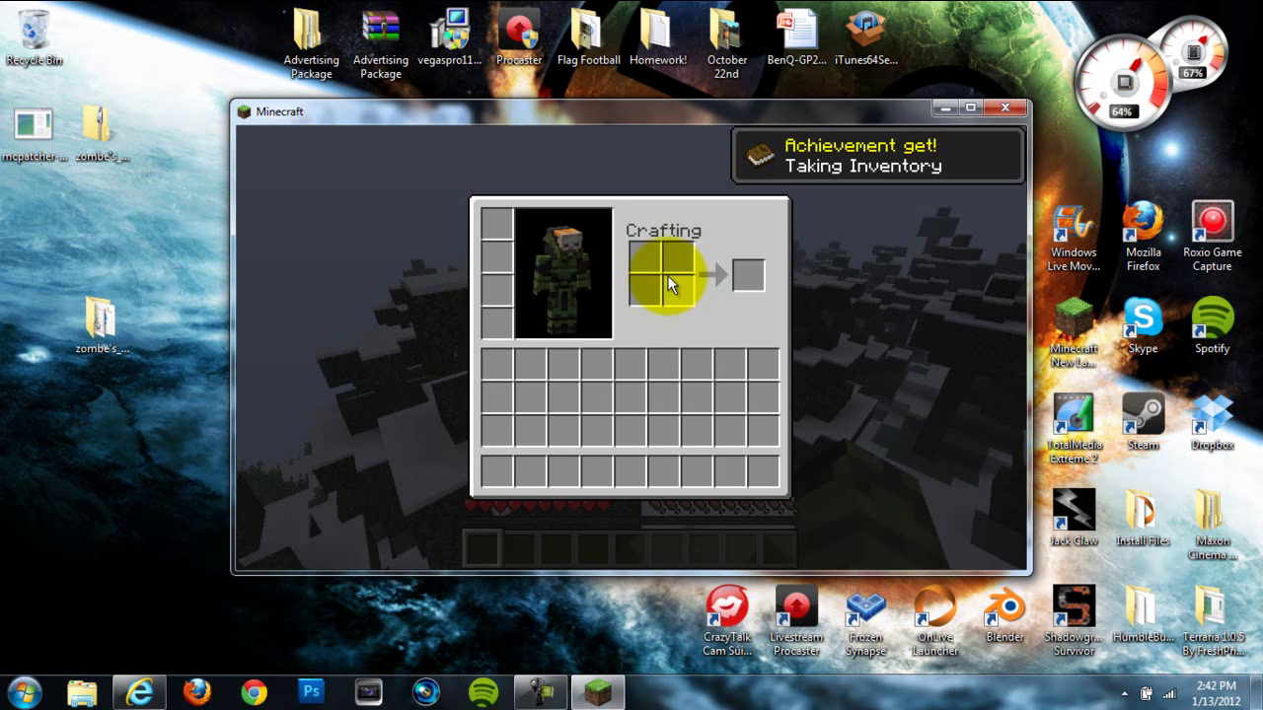
pyautogui.press('e')
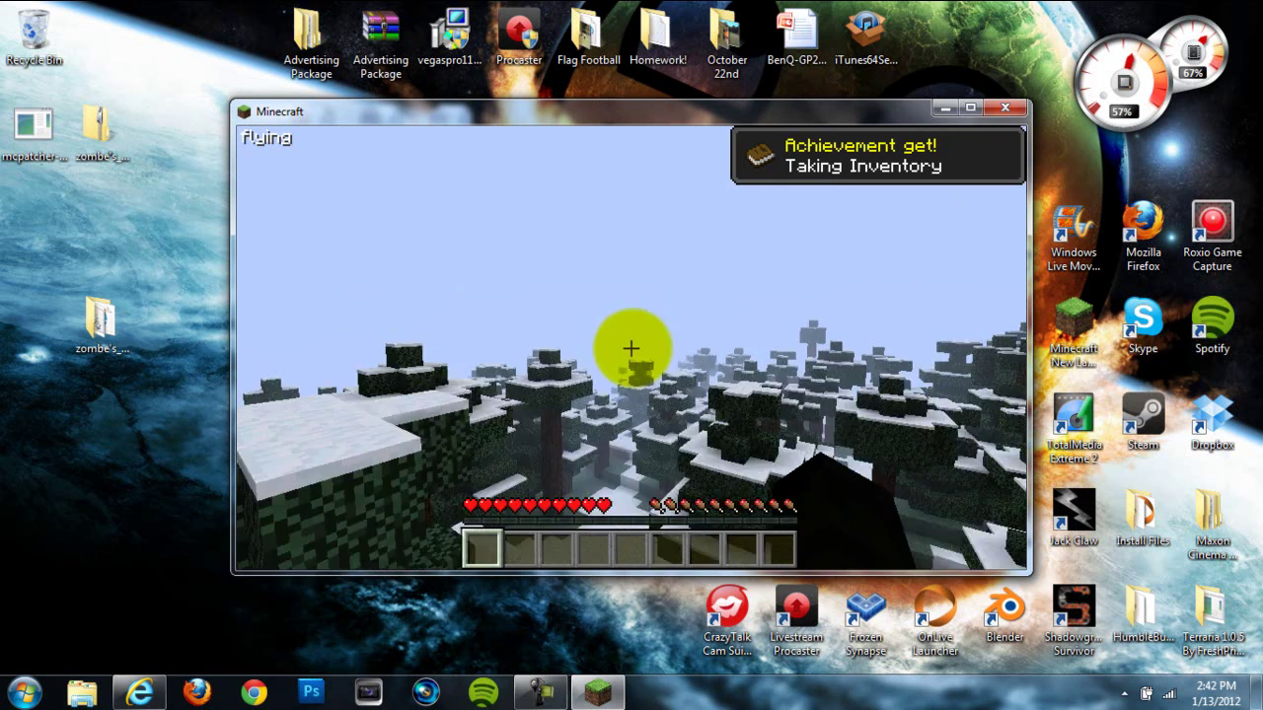
# Fly forward over the snowy treetops and climb higher above the forest to test the fly mod
pyautogui.press('w')
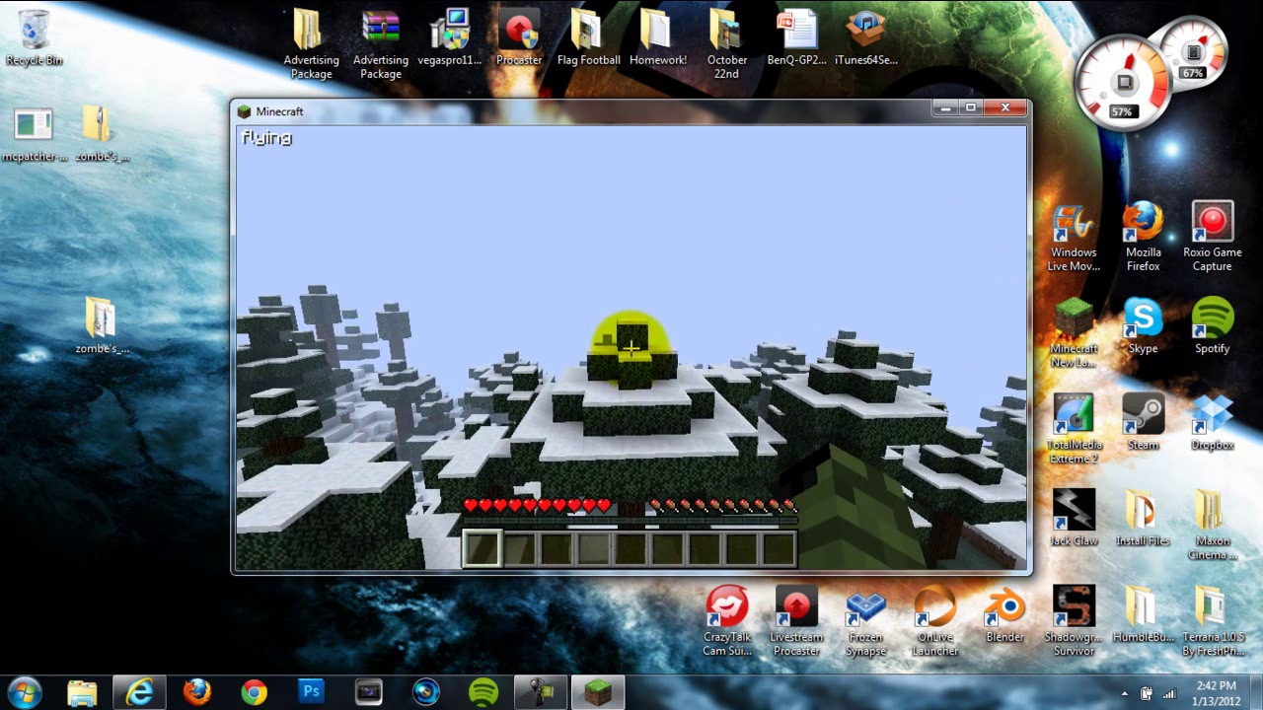
pyautogui.press('w')
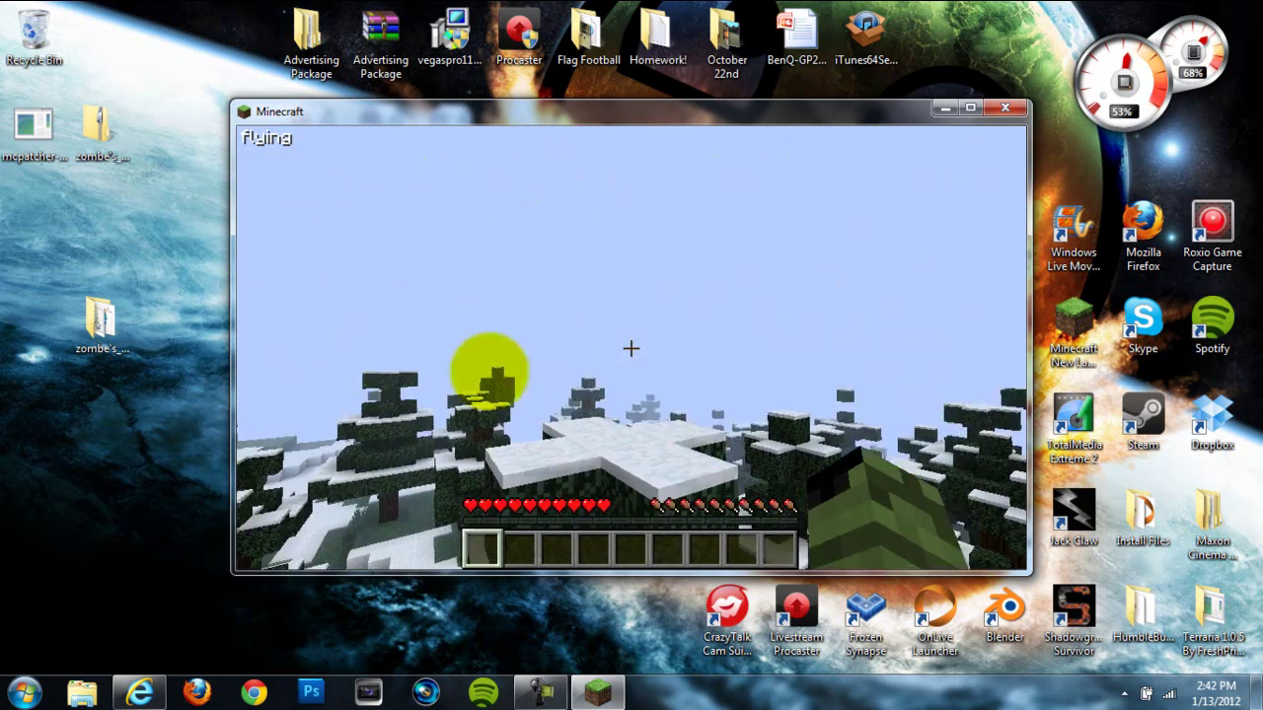
pyautogui.press('w')
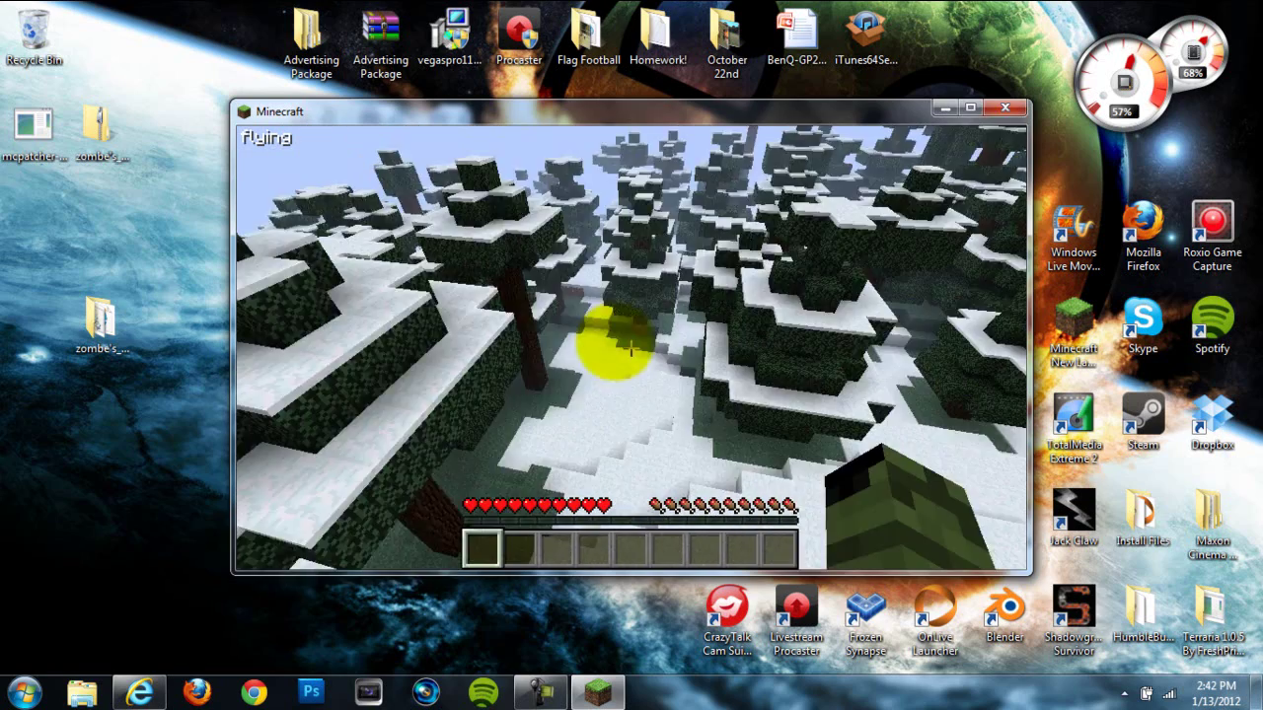
pyautogui.press('w')
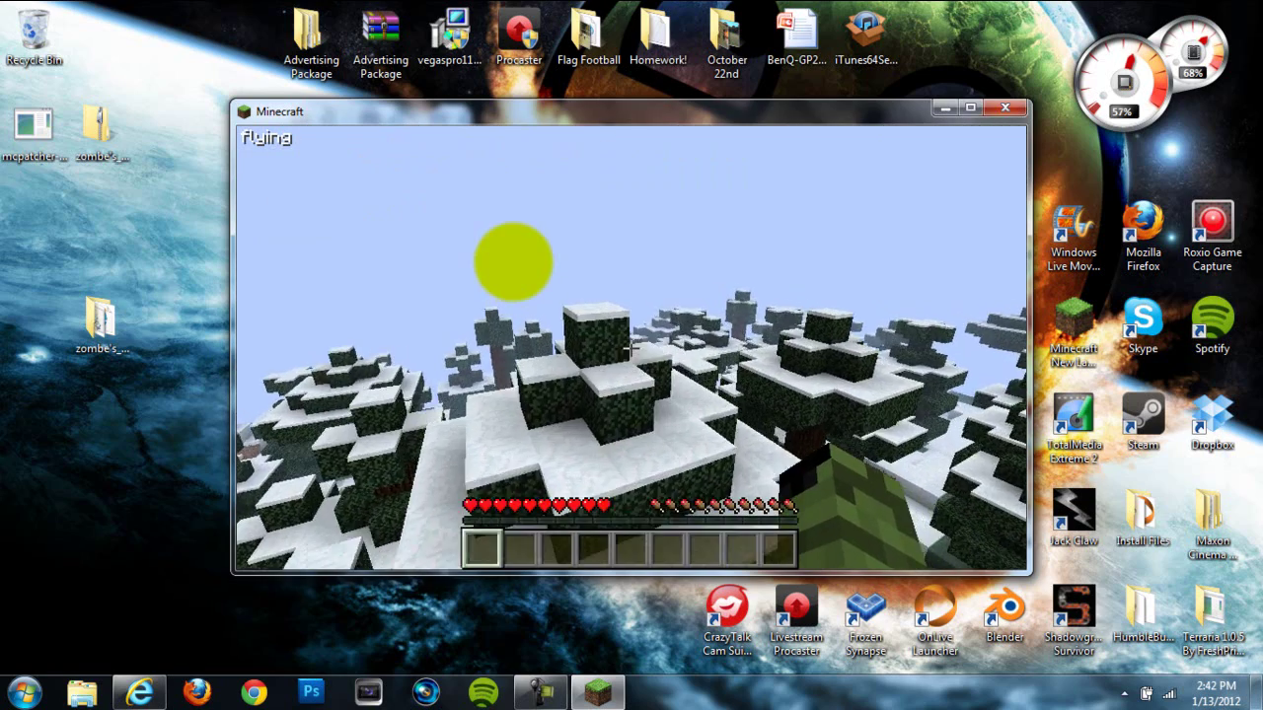
pyautogui.press('w')
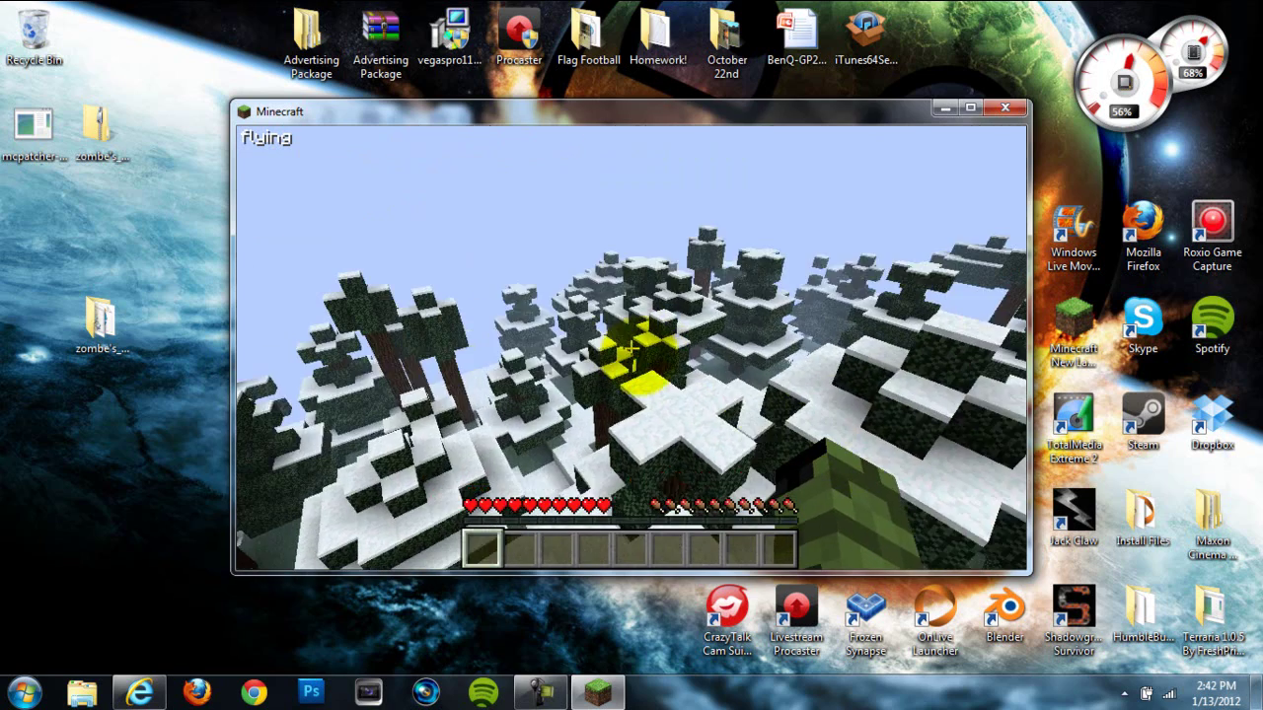
pyautogui.press('space')
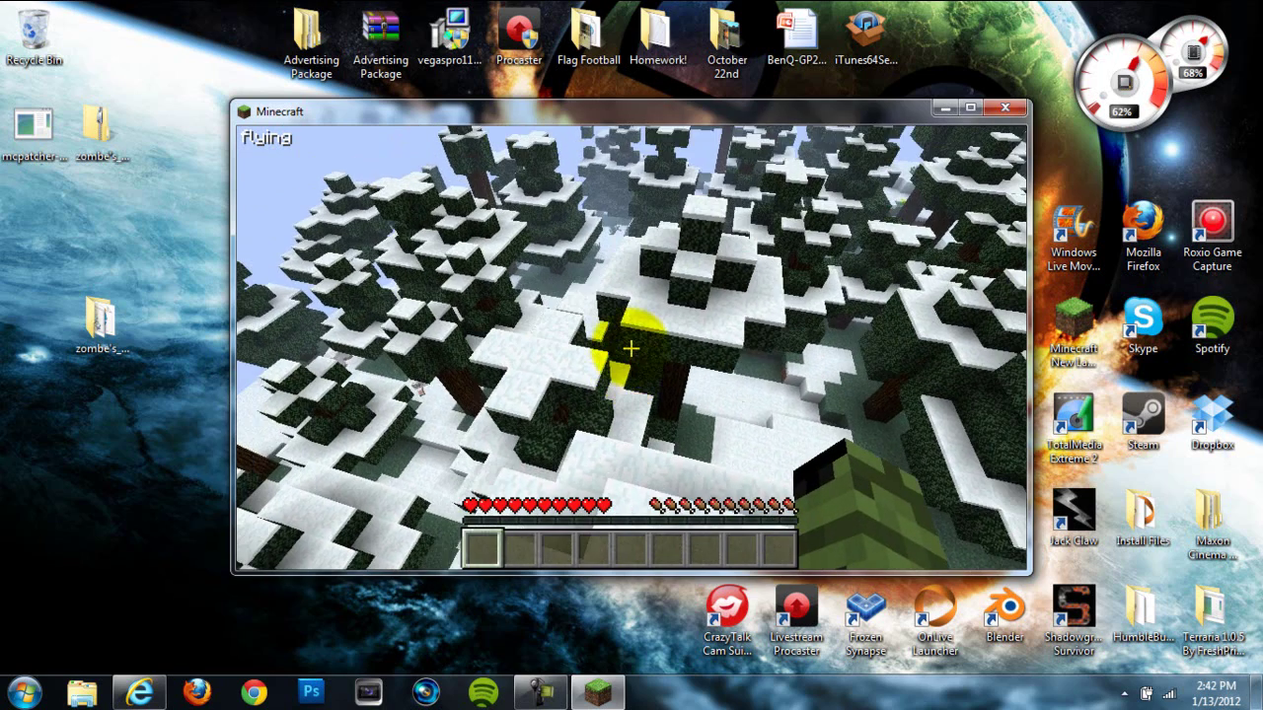